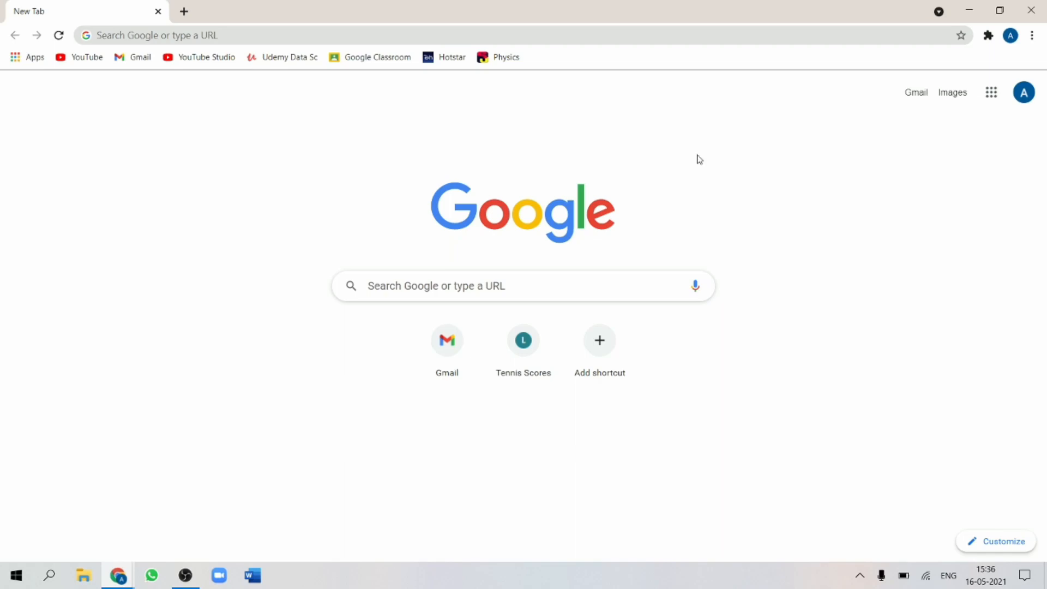
Go to keep.google.com in the browser.
{"action": "left_click", "coordinate": [743, 35]}
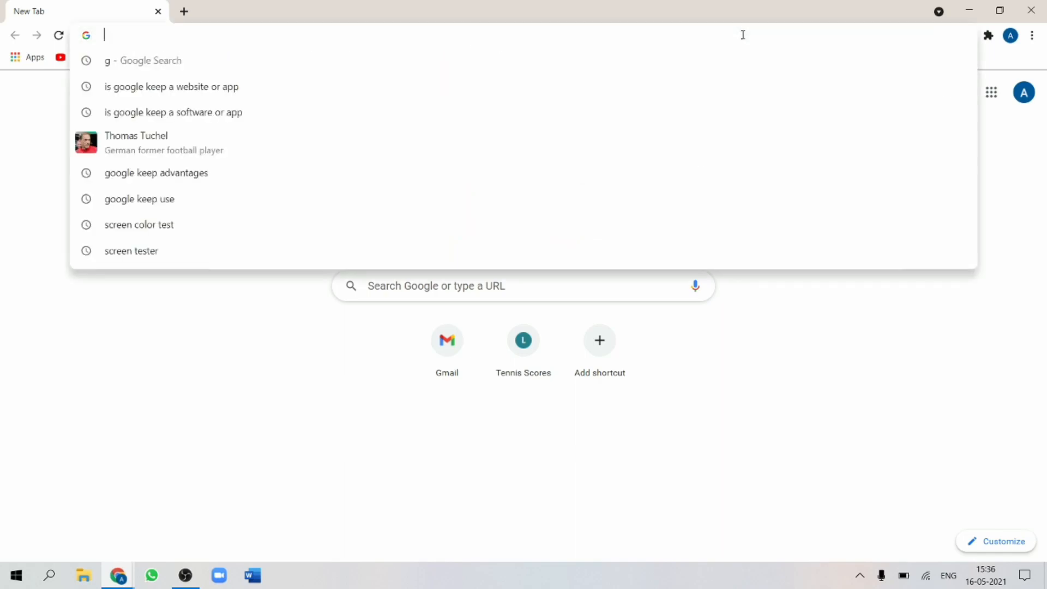
{"action": "type", "text": "keep"}
{"action": "key", "text": "Right"}
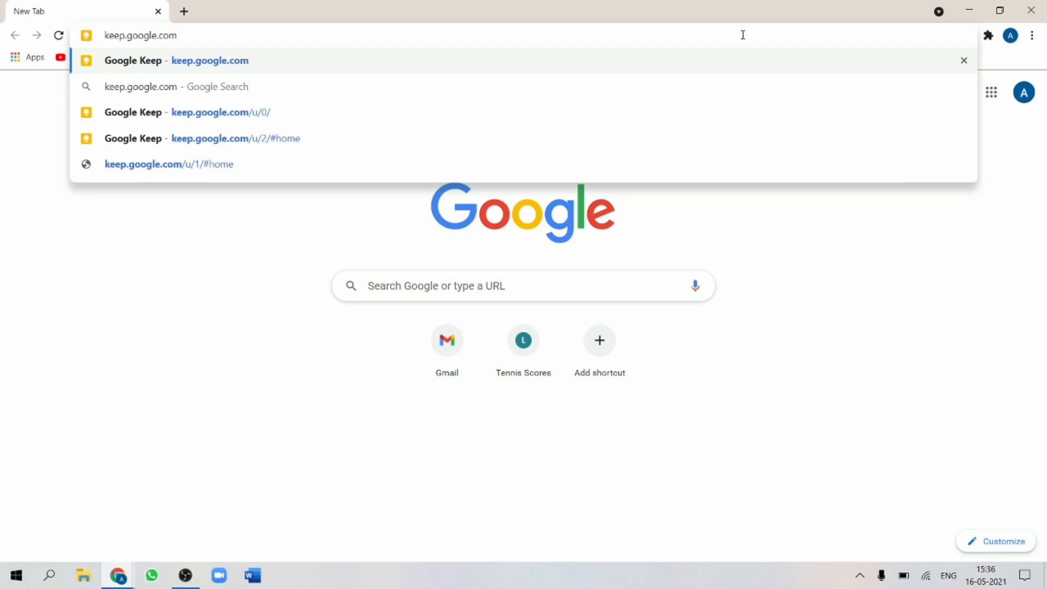
{"action": "key", "text": "Return"}
Open Keep from the Google apps list on a new browser tab.
{"action": "key", "text": "ctrl+t"}
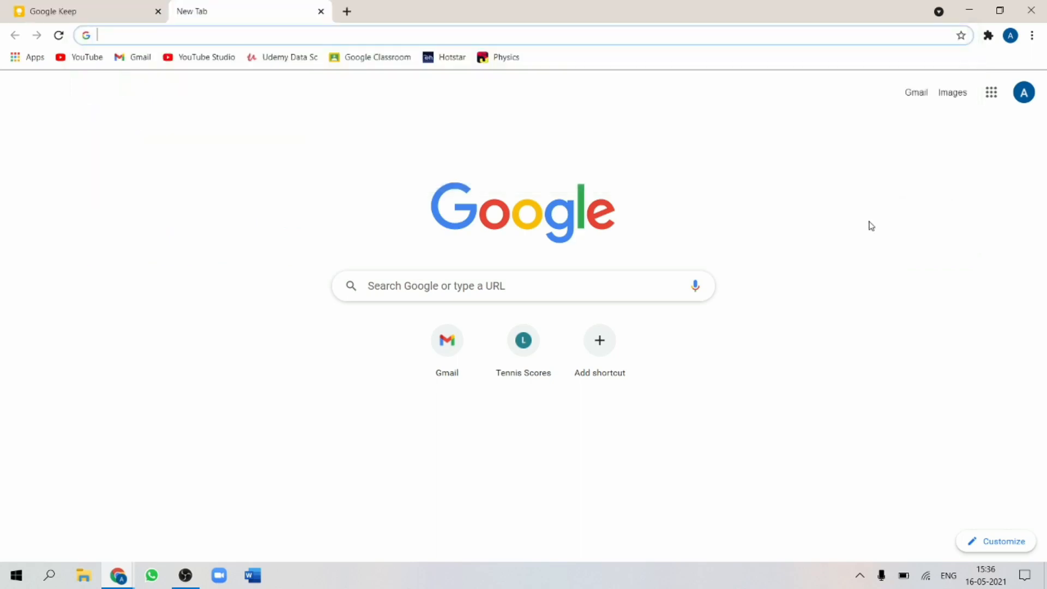
{"action": "left_click", "coordinate": [992, 103]}
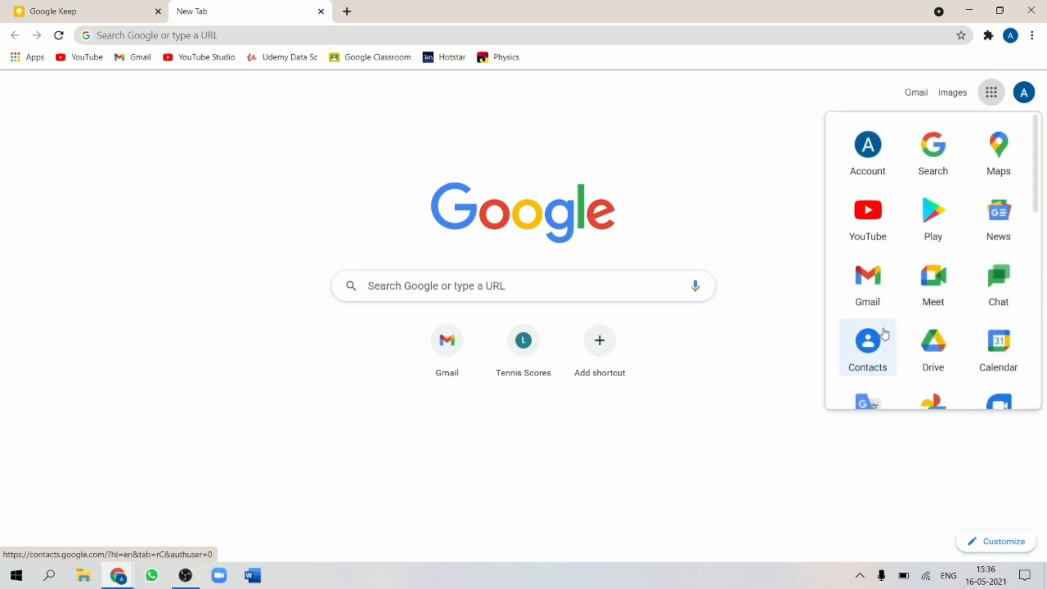
{"action": "scroll", "coordinate": [885, 334], "scroll_direction": "down", "scroll_amount": 9}
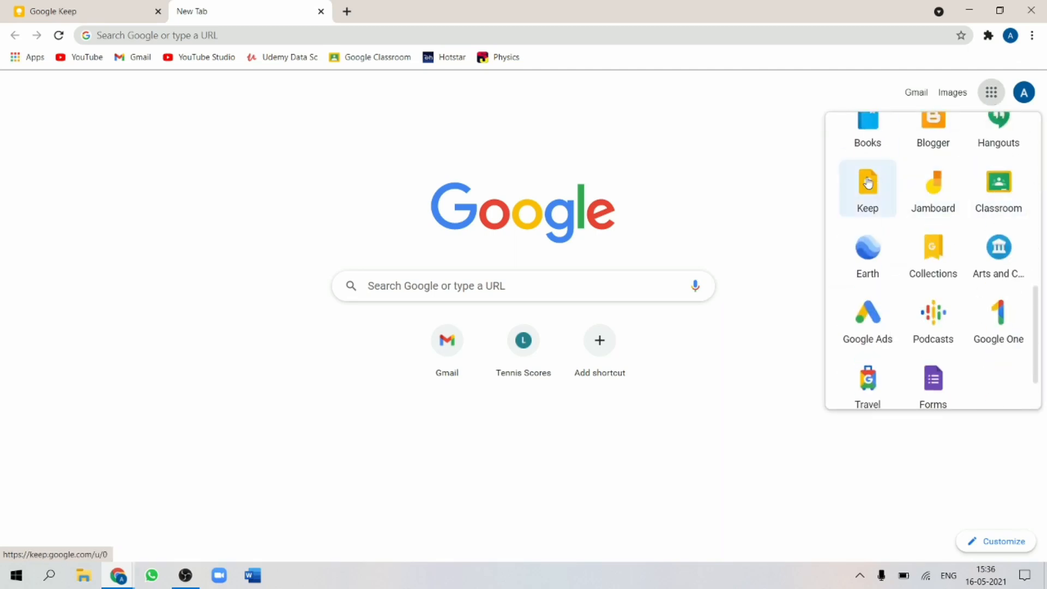
{"action": "left_click", "coordinate": [866, 187]}
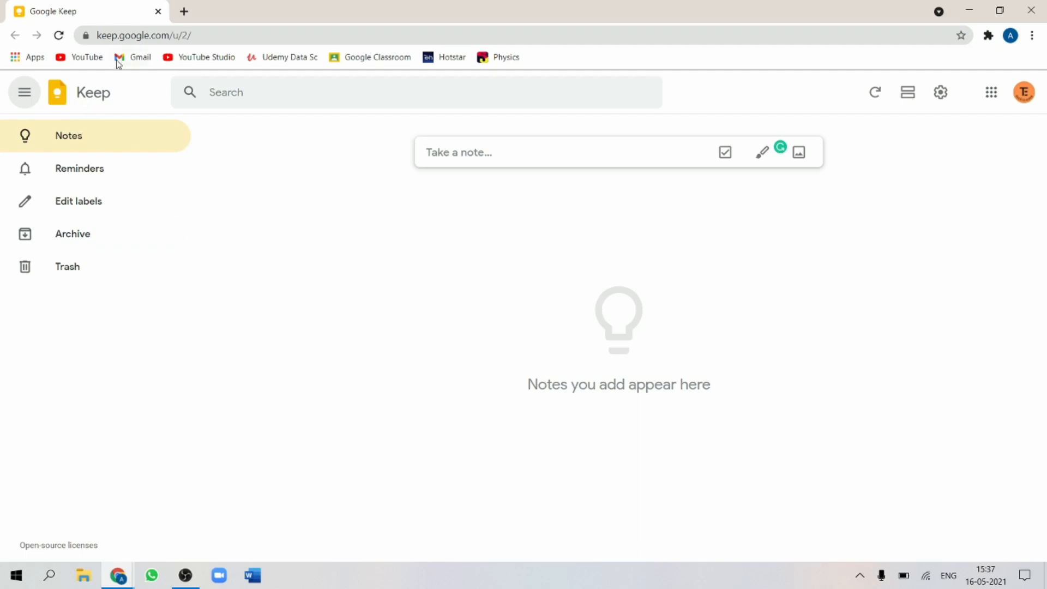
View the Notes section and the Reminders section of Keep.
{"action": "left_click", "coordinate": [84, 137]}
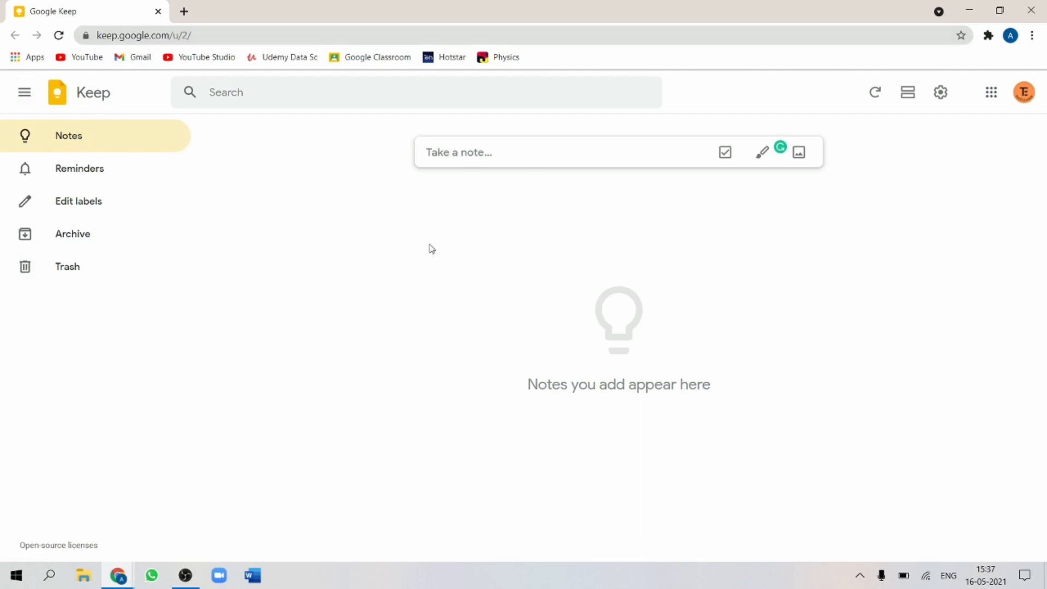
{"action": "left_click", "coordinate": [67, 173]}
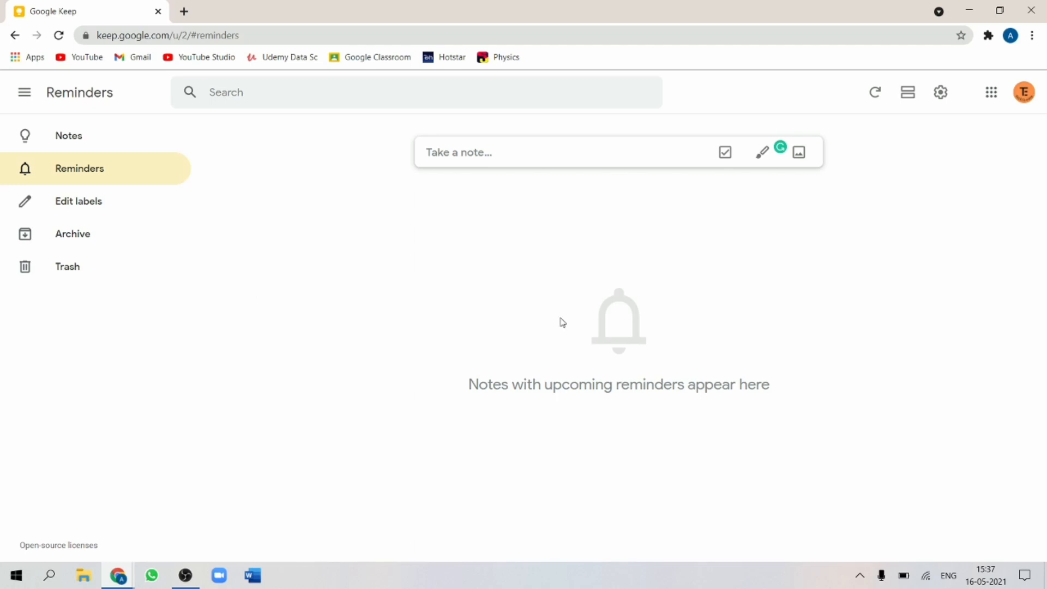
Try out the dark theme and return to the light theme.
{"action": "left_click", "coordinate": [942, 99]}
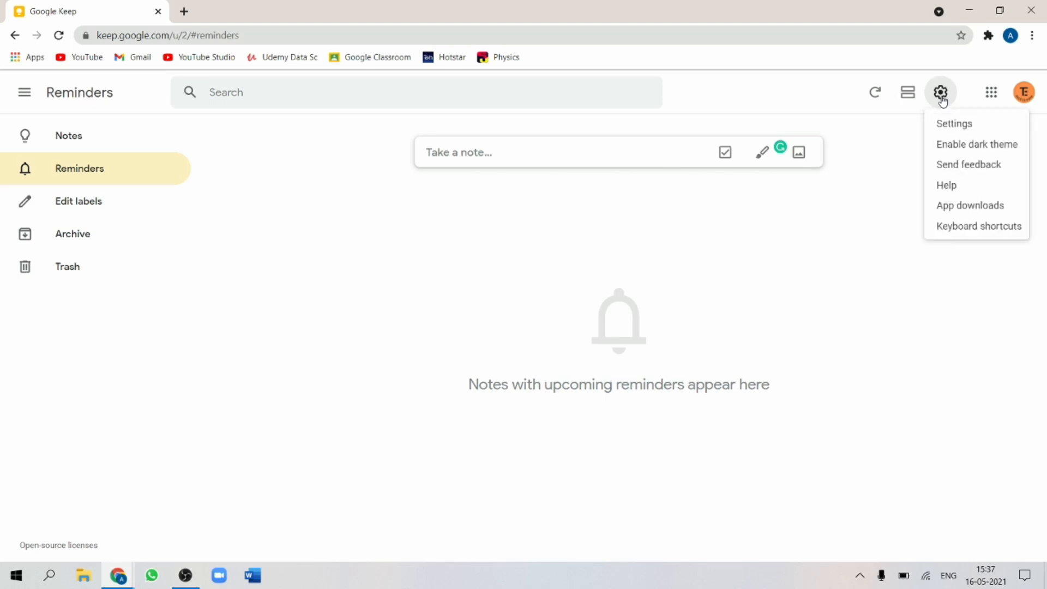
{"action": "left_click", "coordinate": [972, 145]}
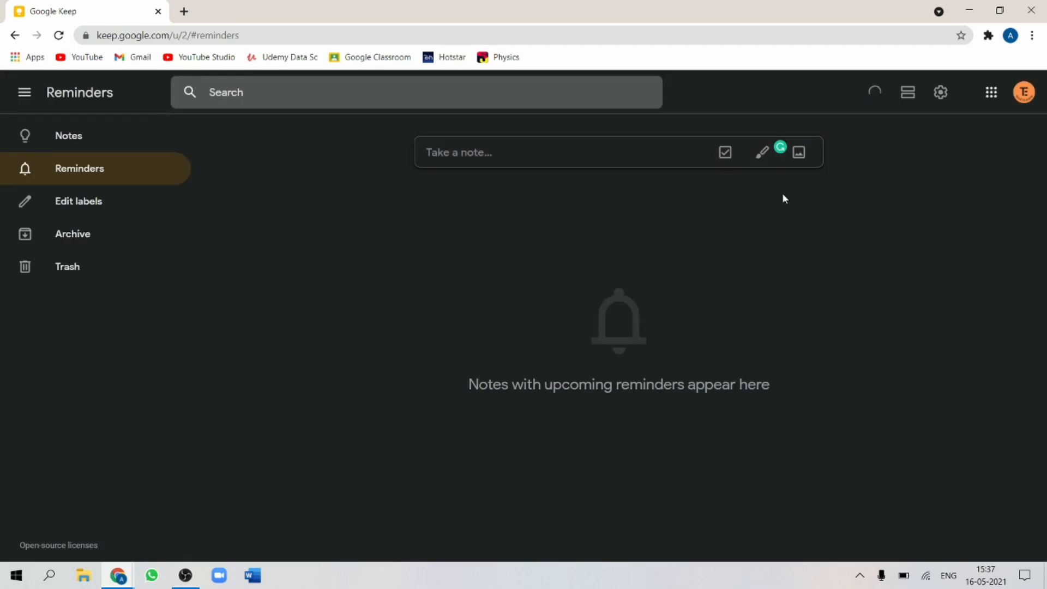
{"action": "left_click", "coordinate": [940, 97]}
{"action": "left_click", "coordinate": [946, 143]}
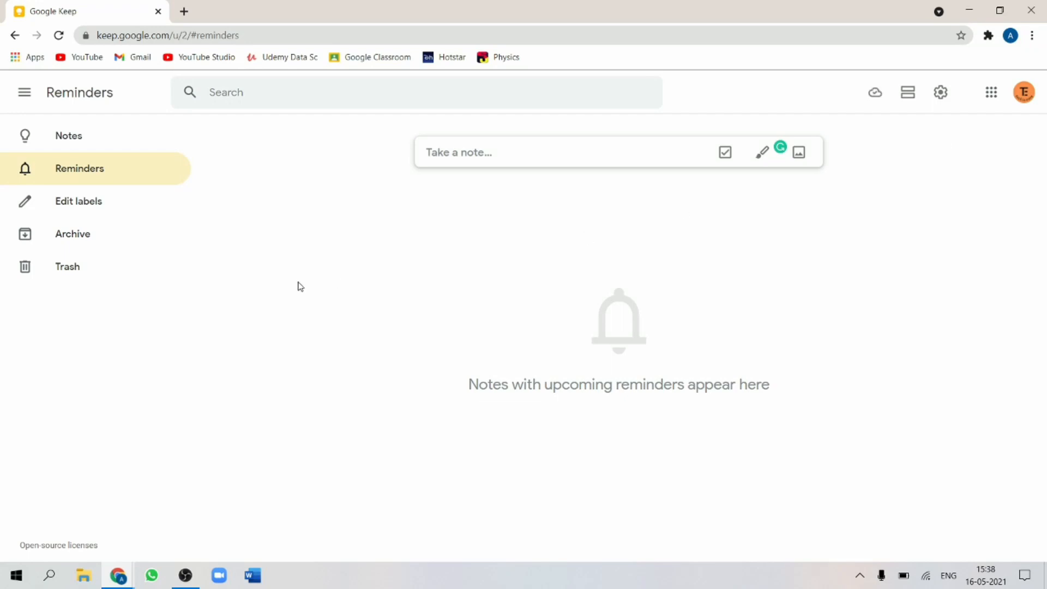
Collapse the main navigation to icons only and return to the Notes section.
{"action": "left_click", "coordinate": [29, 102]}
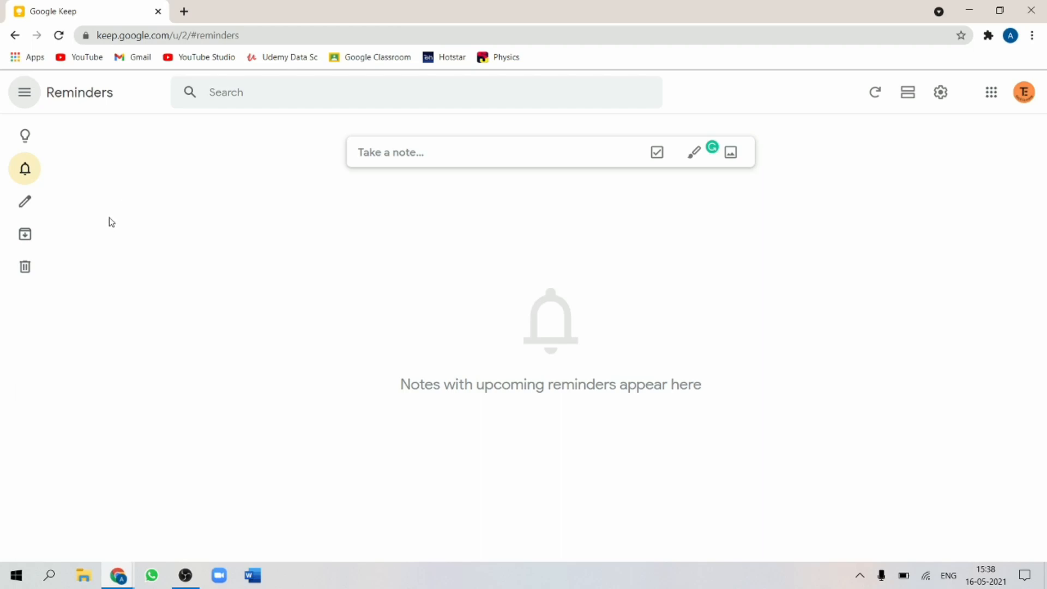
{"action": "left_click", "coordinate": [30, 146]}
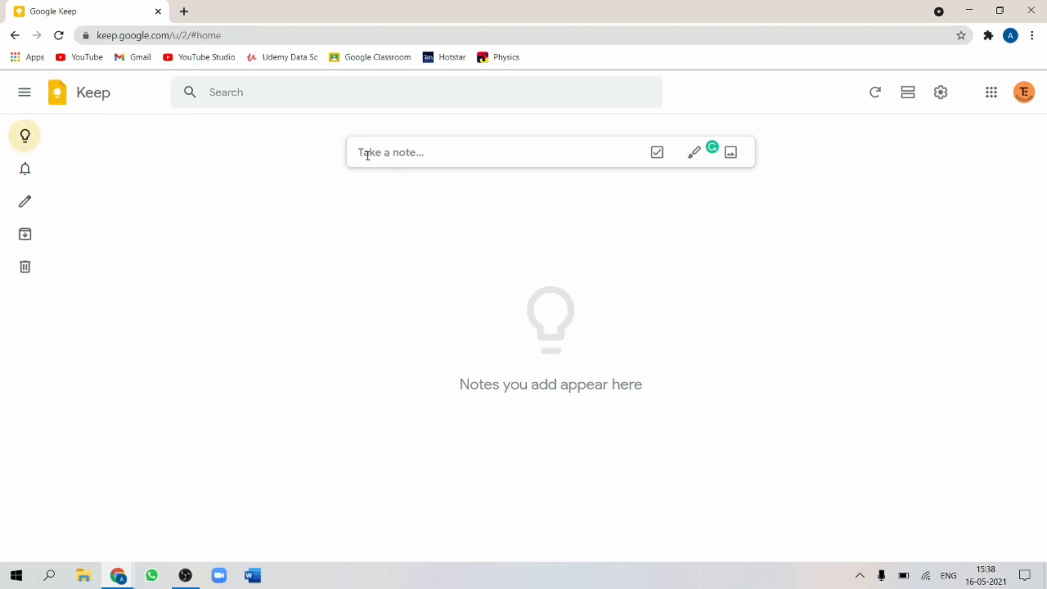
Create a note with the title "1" and the text "hello".
{"action": "left_click", "coordinate": [470, 146]}
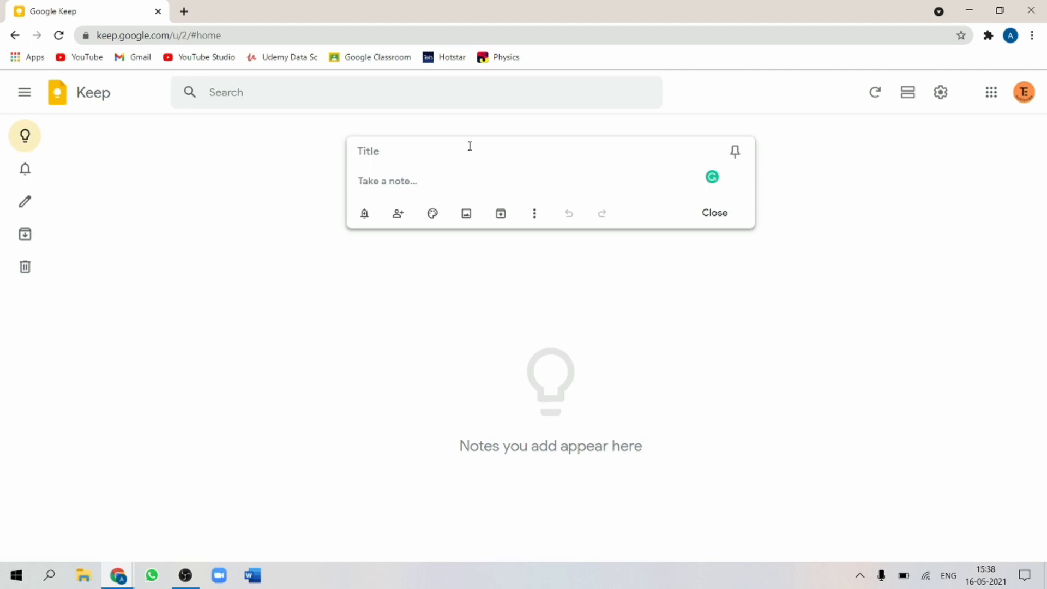
{"action": "type", "text": "hello"}
{"action": "left_click", "coordinate": [369, 151]}
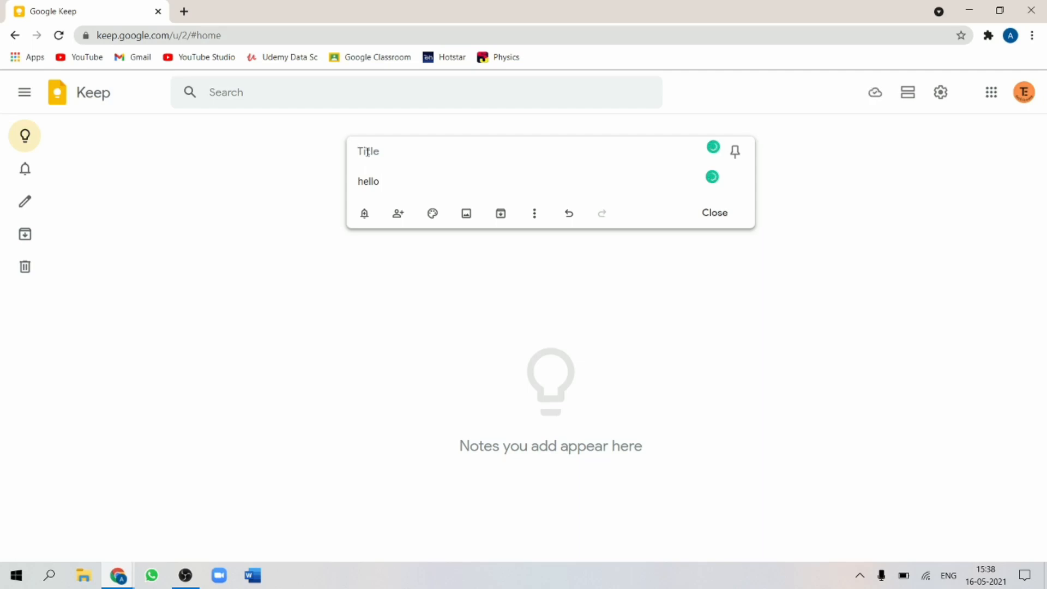
{"action": "type", "text": "1"}
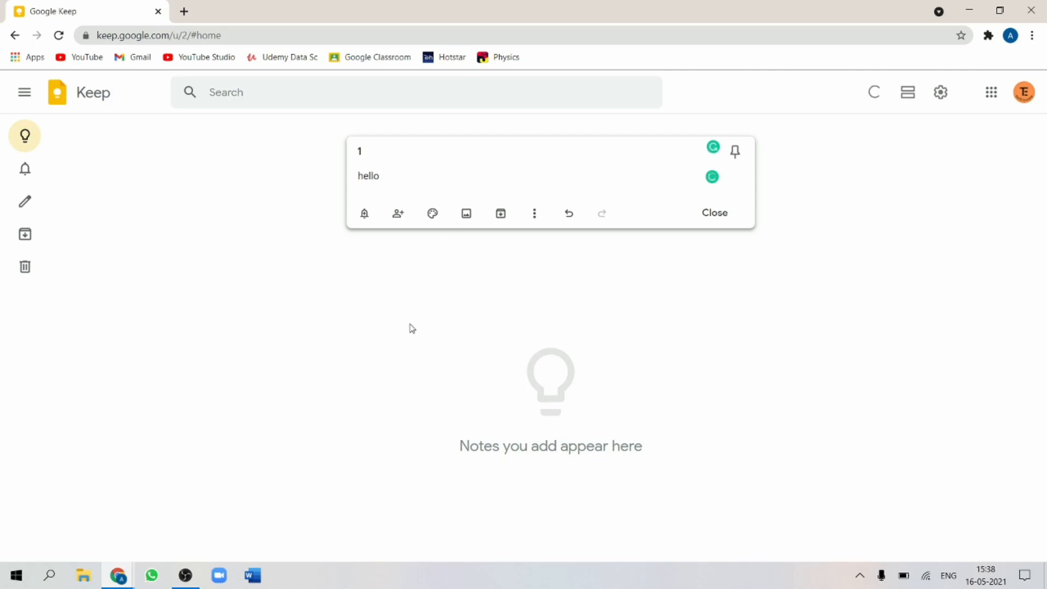
{"action": "left_click", "coordinate": [919, 261]}
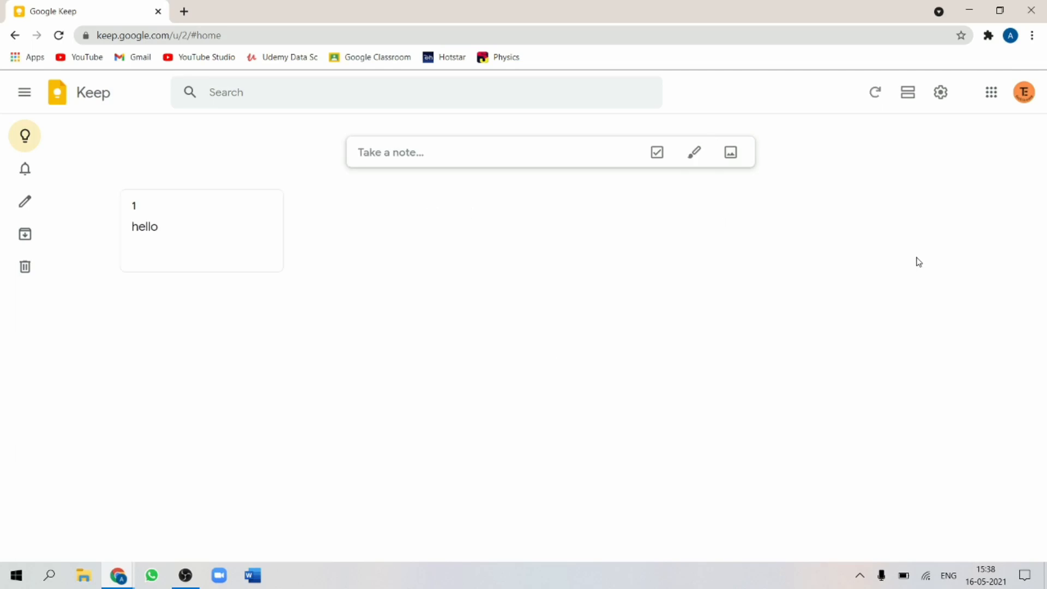
Start a reminder with a custom date and time on the "hello" note and set its date to May 18, 2021.
{"action": "mouse_move", "coordinate": [162, 204]}
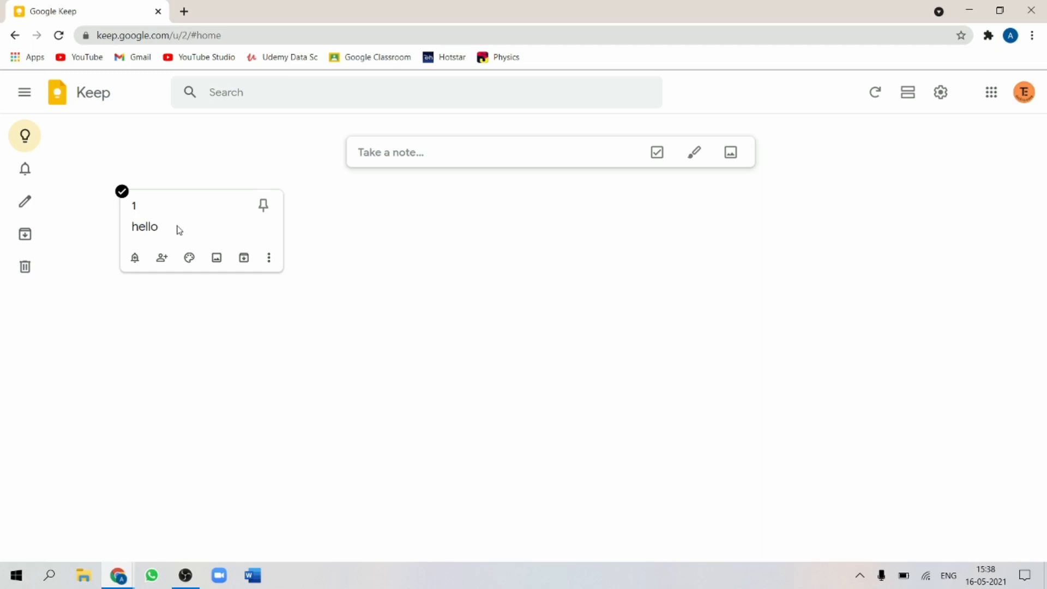
{"action": "left_click", "coordinate": [131, 262]}
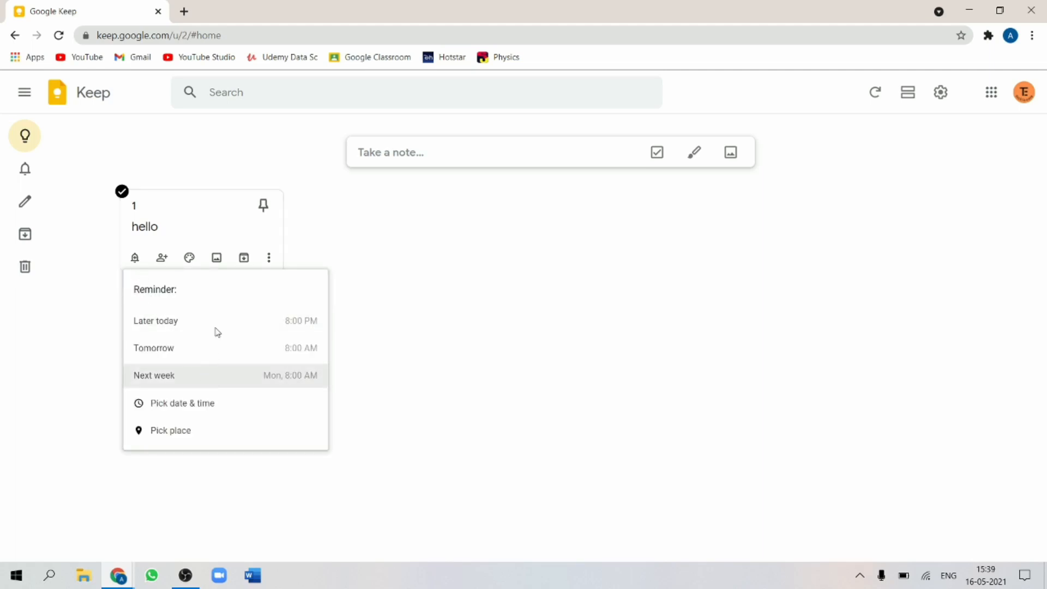
{"action": "left_click", "coordinate": [201, 416]}
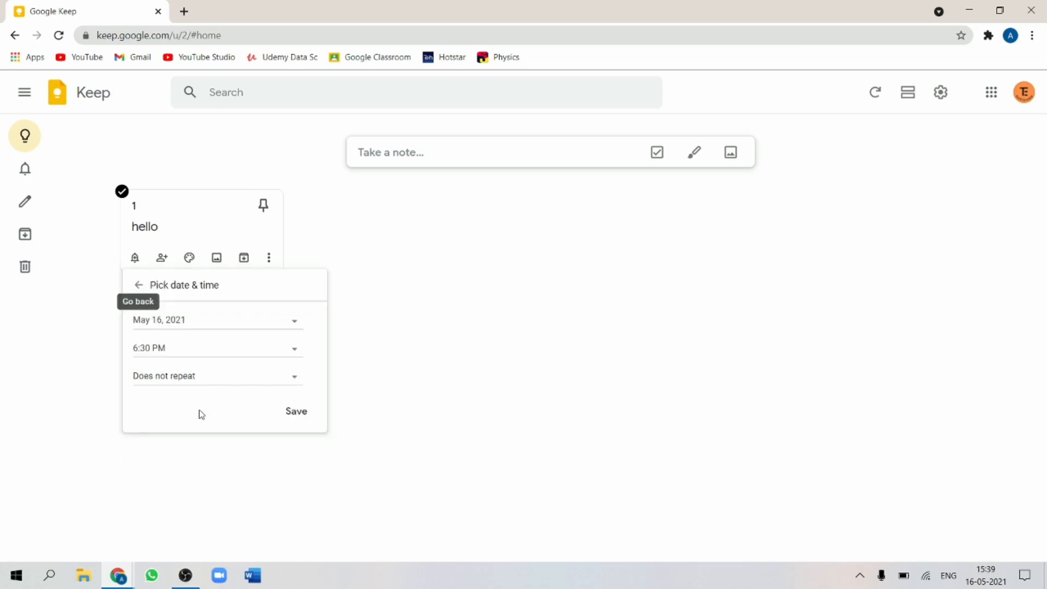
{"action": "left_click", "coordinate": [203, 329]}
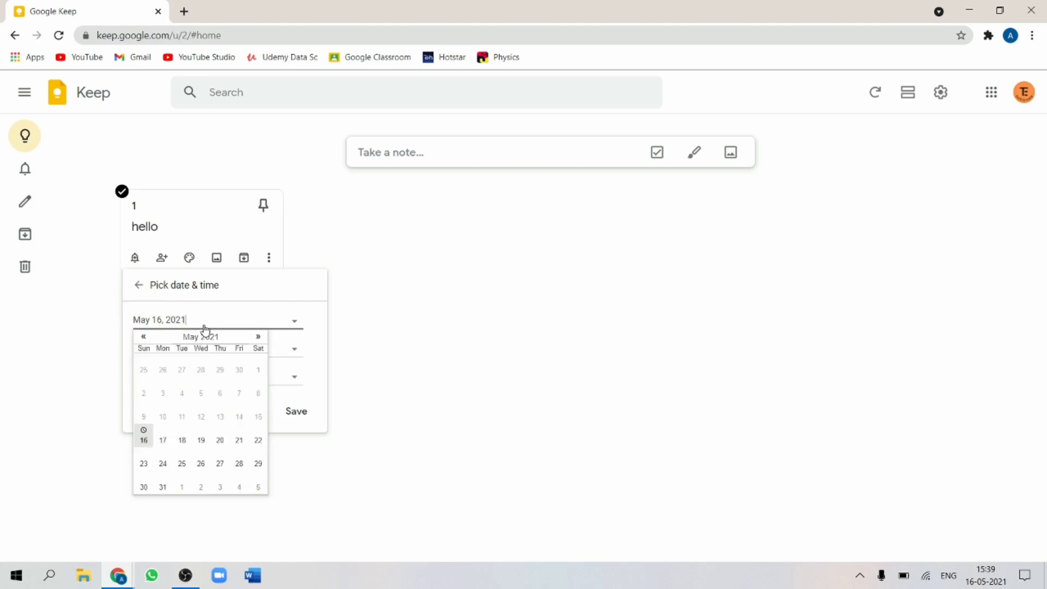
{"action": "left_click", "coordinate": [182, 440]}
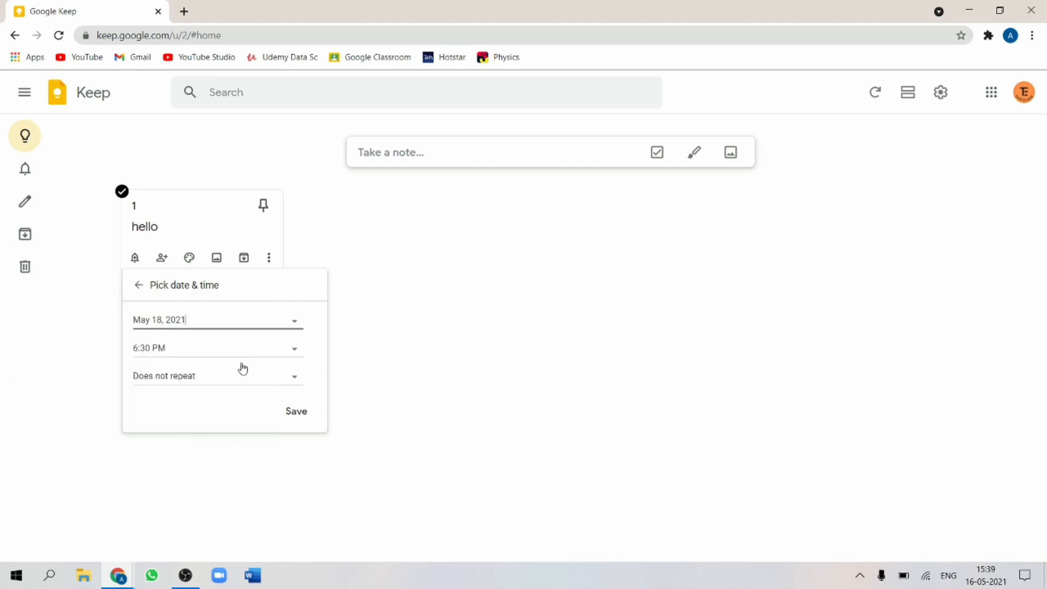
Set the reminder time to 6:15 PM, leave it non-repeating after checking the repeat options, and save the reminder.
{"action": "left_click", "coordinate": [157, 356]}
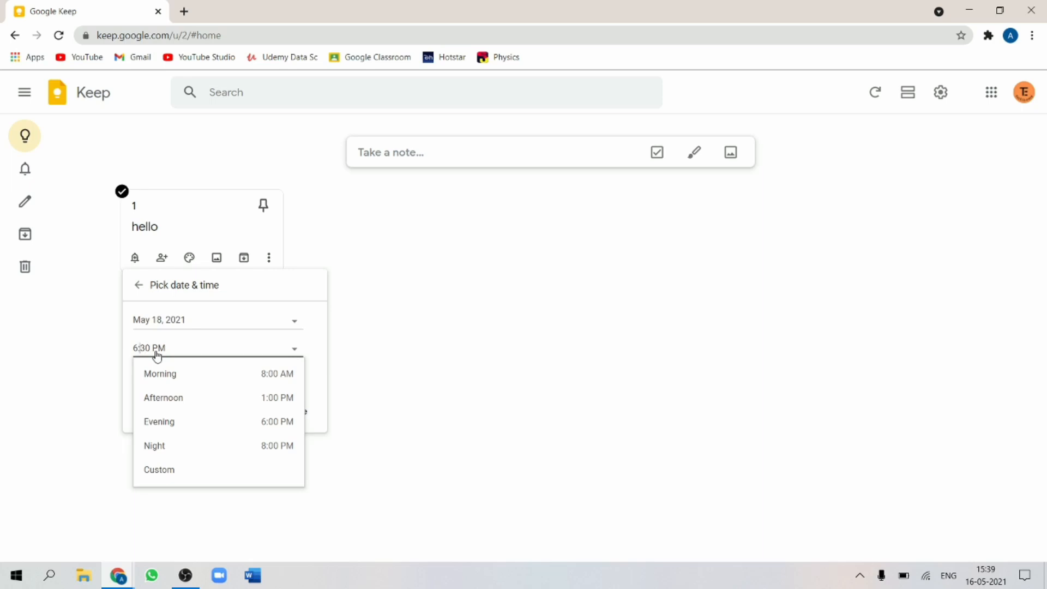
{"action": "key", "text": "Delete"}
{"action": "key", "text": "Delete"}
{"action": "type", "text": "15"}
{"action": "left_click", "coordinate": [306, 342]}
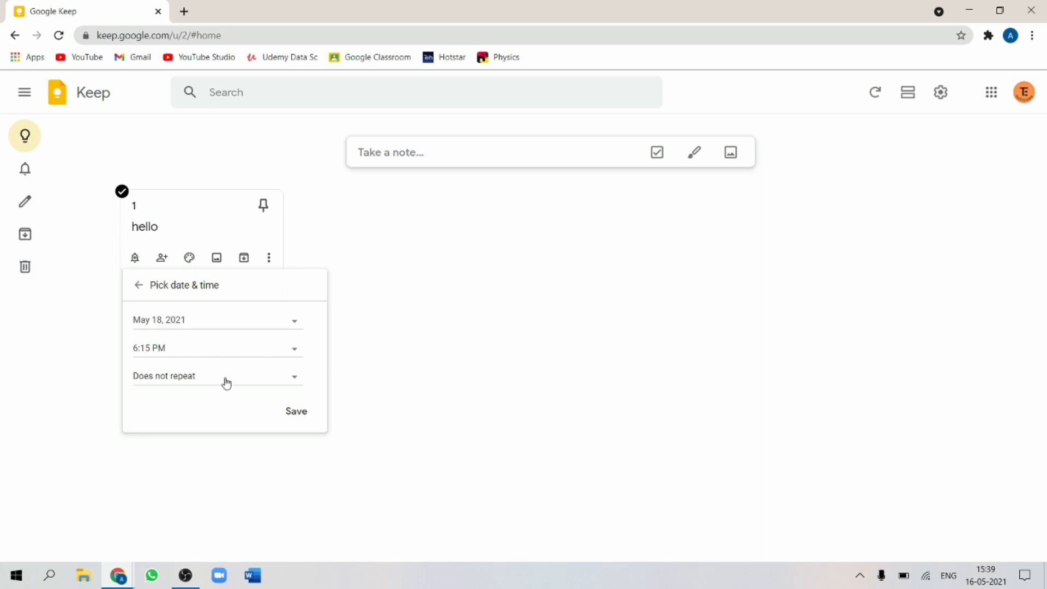
{"action": "left_click", "coordinate": [208, 384]}
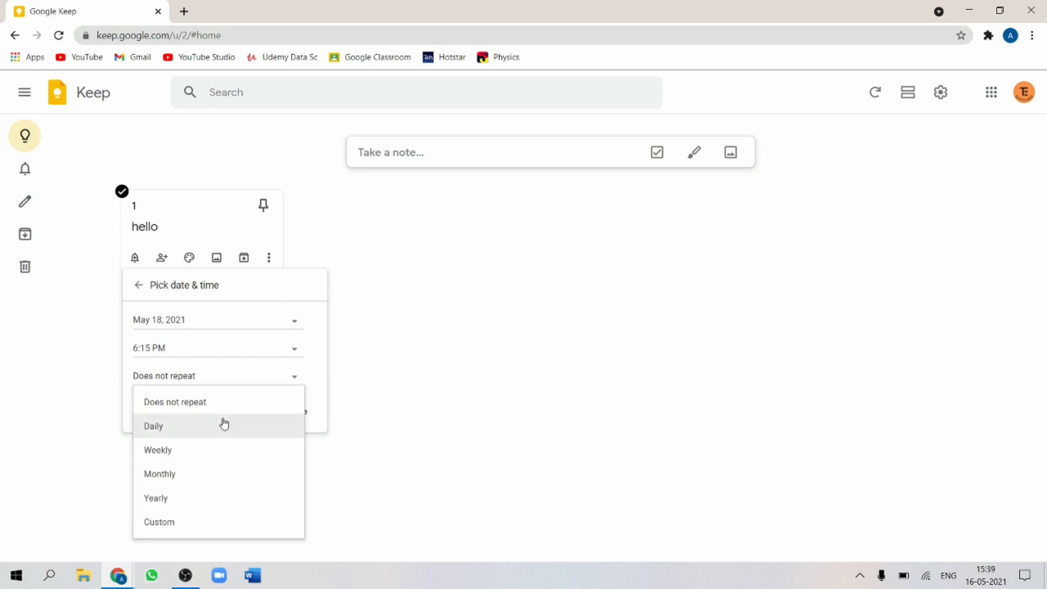
{"action": "left_click", "coordinate": [325, 358]}
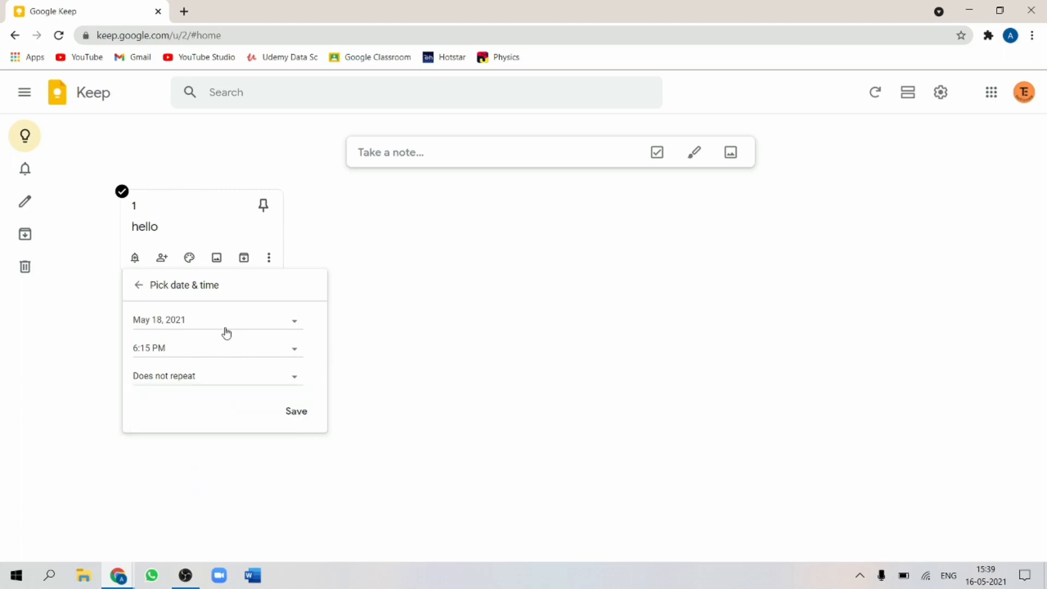
{"action": "left_click", "coordinate": [293, 410]}
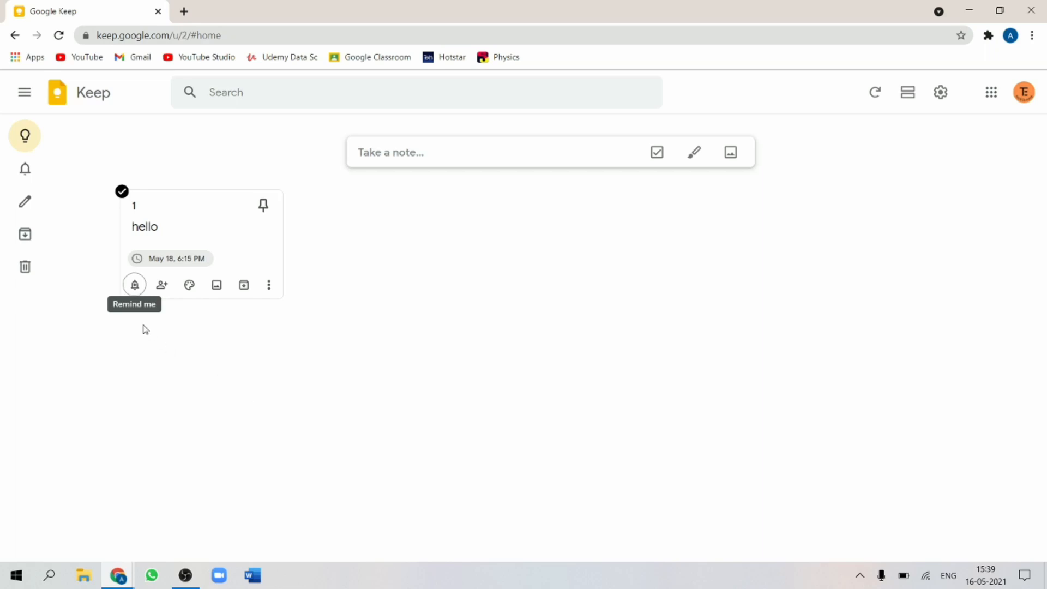
Look at the place-based reminder option of the "hello" note and leave it without choosing a location.
{"action": "left_click", "coordinate": [135, 286]}
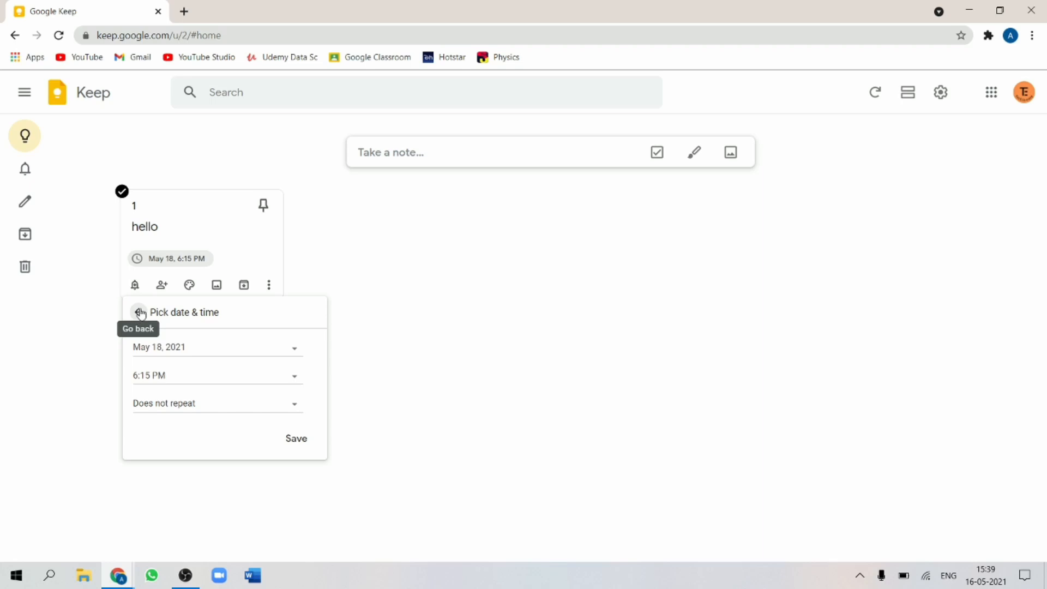
{"action": "left_click", "coordinate": [138, 315]}
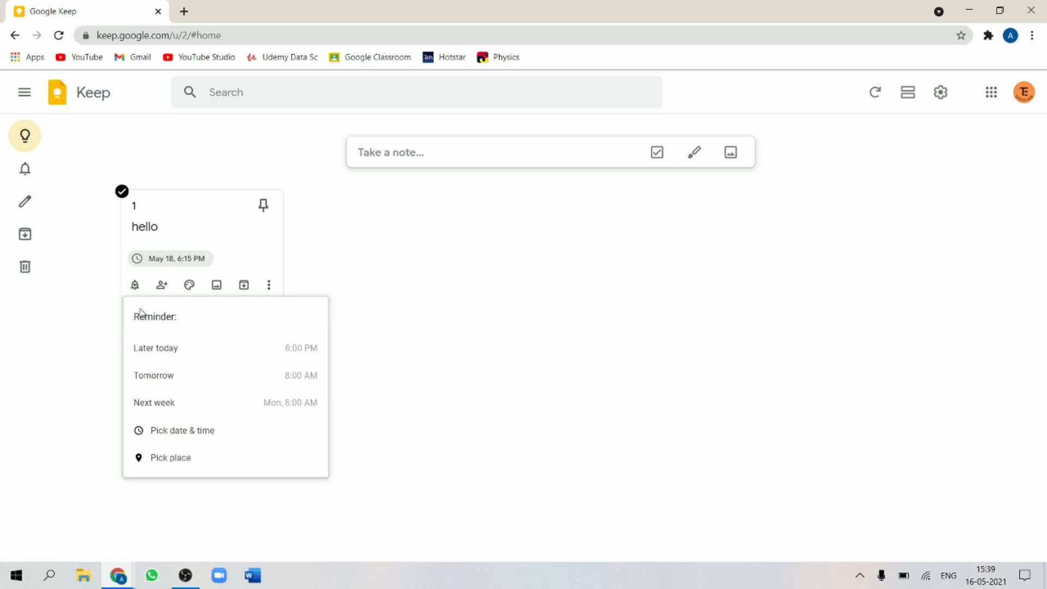
{"action": "left_click", "coordinate": [155, 458]}
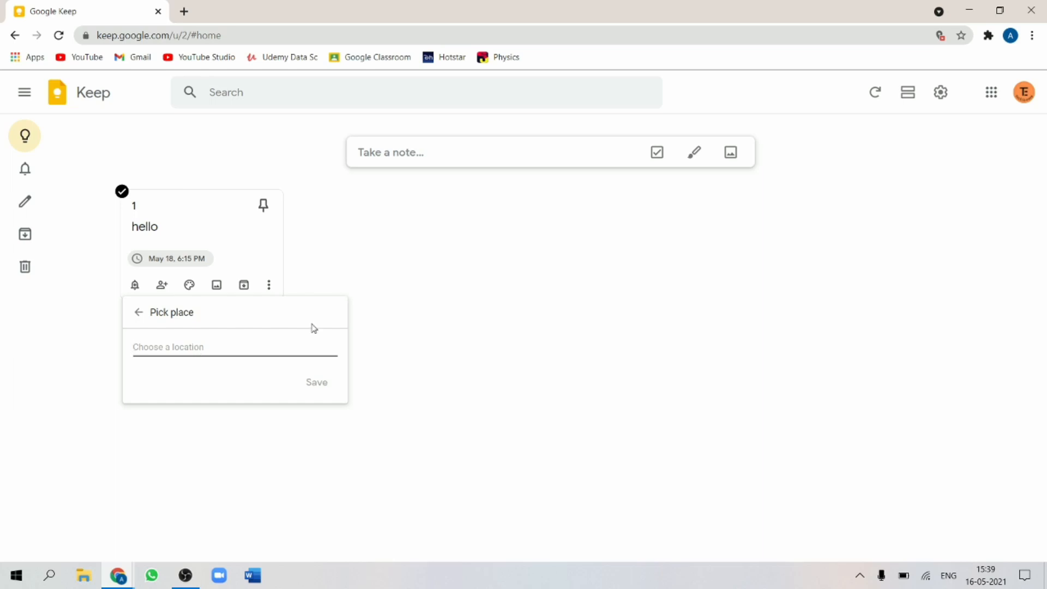
{"action": "left_click", "coordinate": [424, 317]}
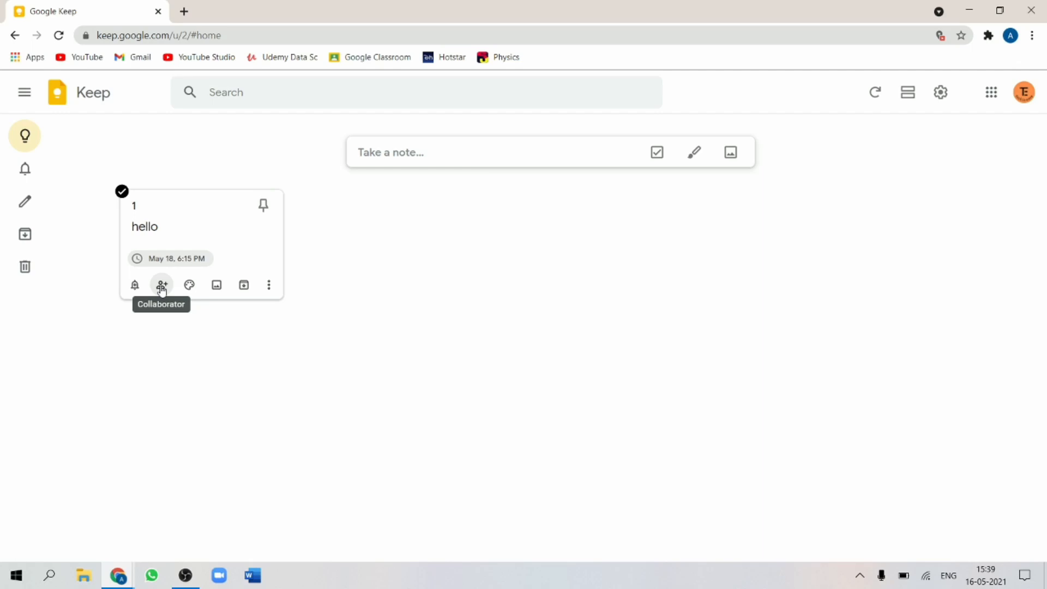
Share the "hello" note by entering the collaborator's e-mail address, save it, and close the note.
{"action": "left_click", "coordinate": [162, 286]}
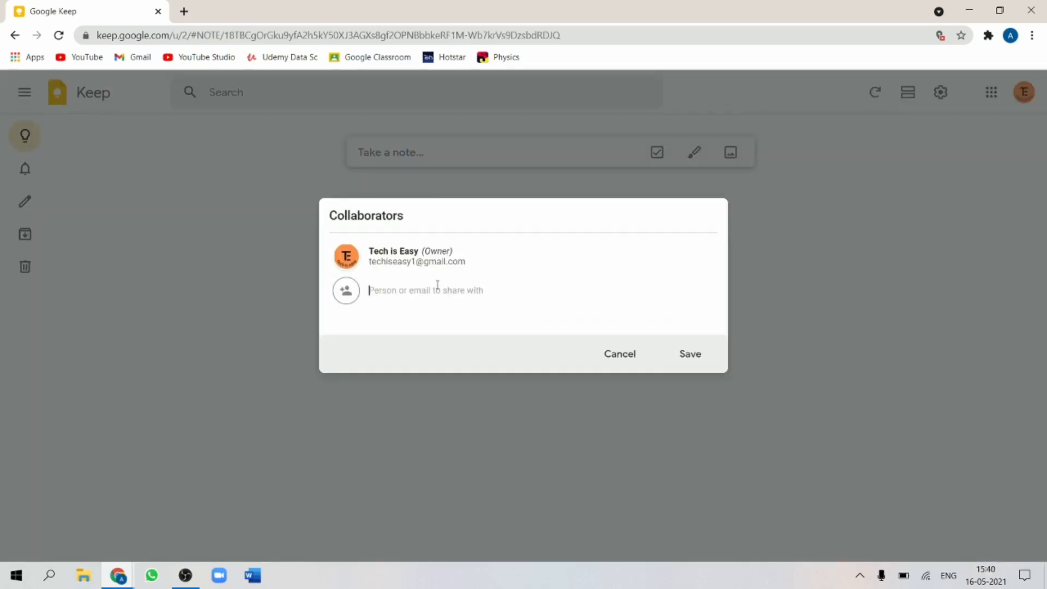
{"action": "type", "text": "a@gmail.com"}
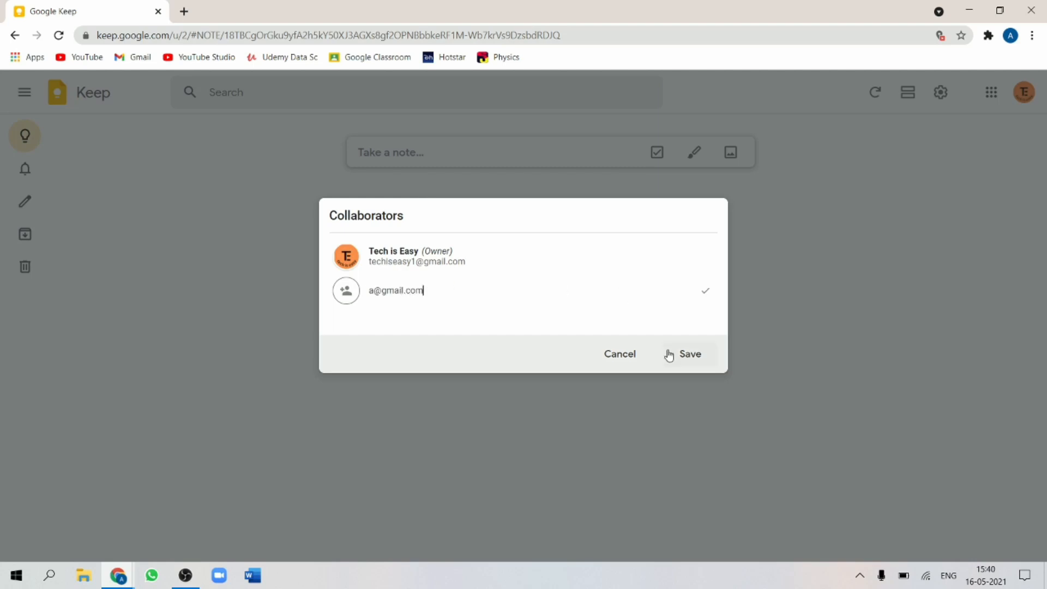
{"action": "left_click", "coordinate": [701, 355]}
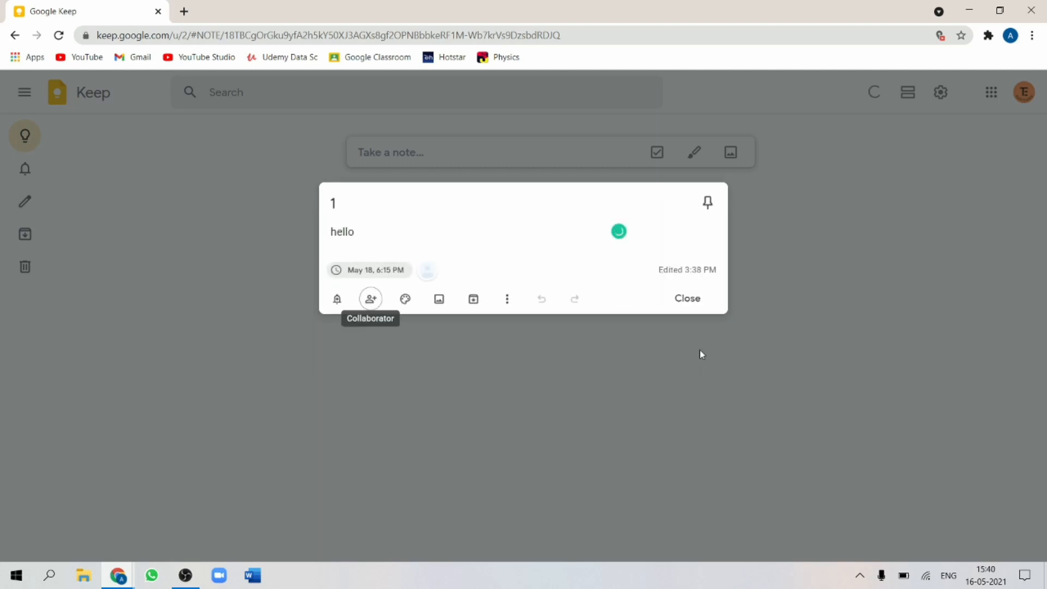
{"action": "left_click", "coordinate": [688, 299]}
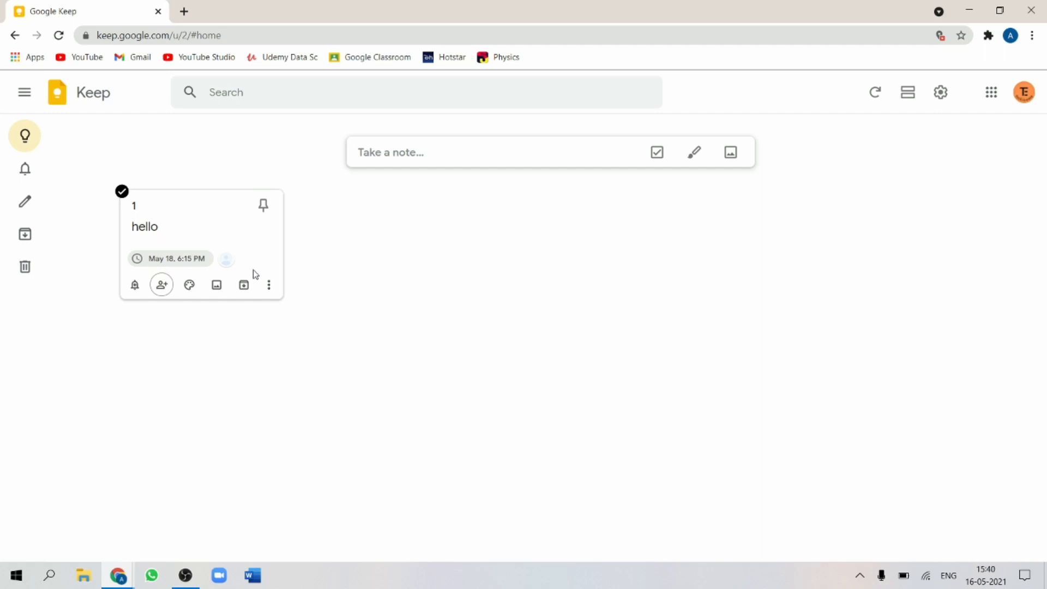
Check who the "hello" note is shared with and change the note's color to light blue.
{"action": "mouse_move", "coordinate": [228, 265]}
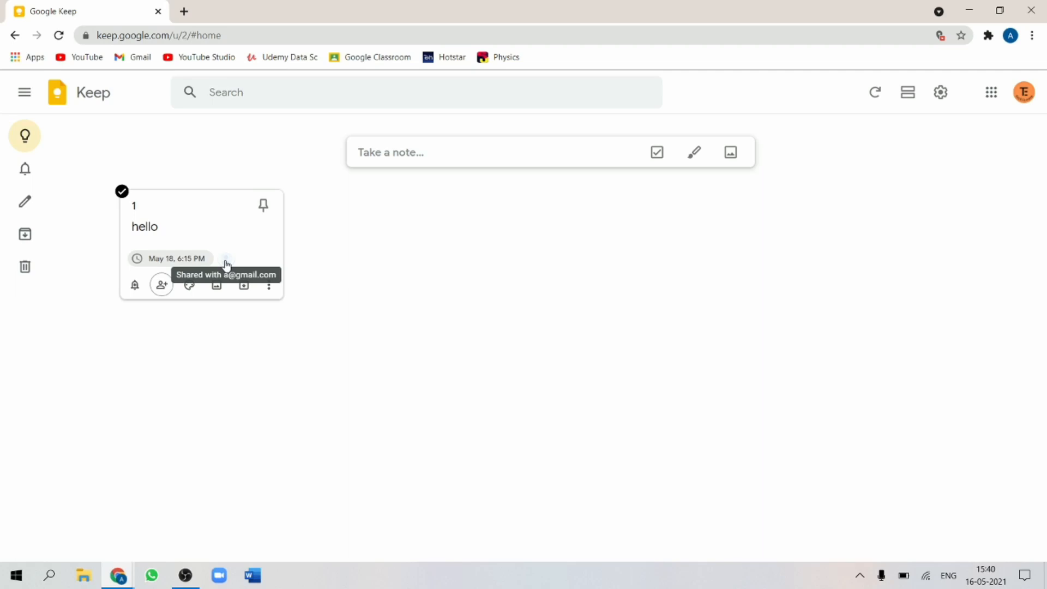
{"action": "mouse_move", "coordinate": [190, 293]}
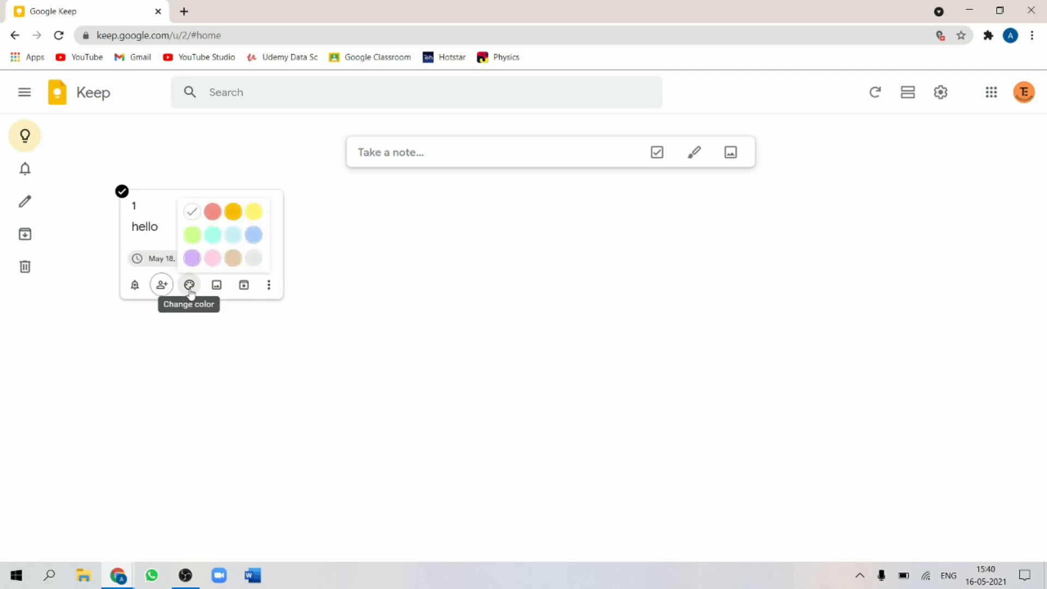
{"action": "left_click", "coordinate": [190, 285]}
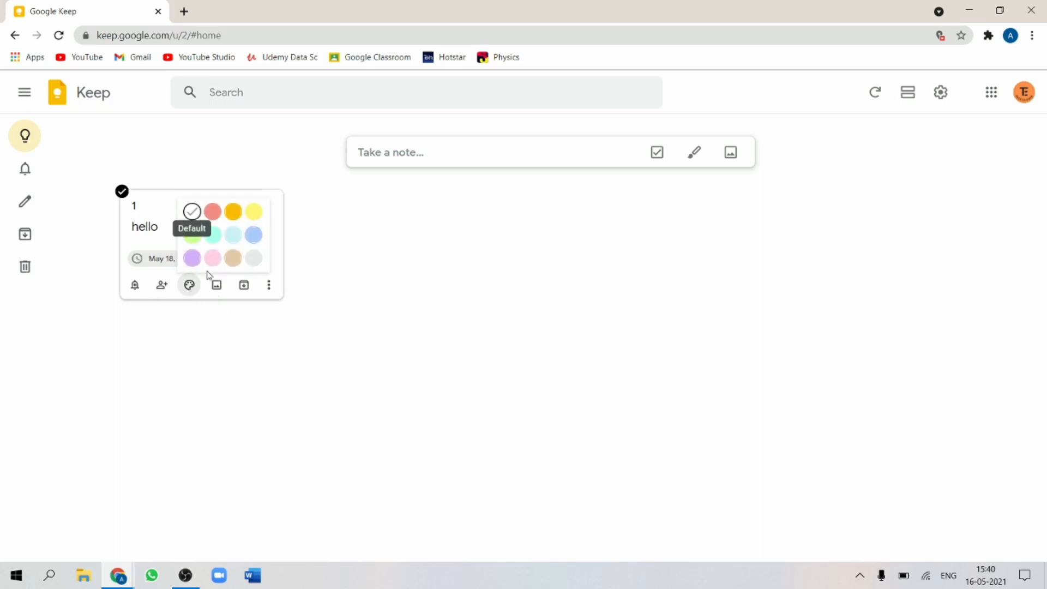
{"action": "left_click", "coordinate": [241, 240]}
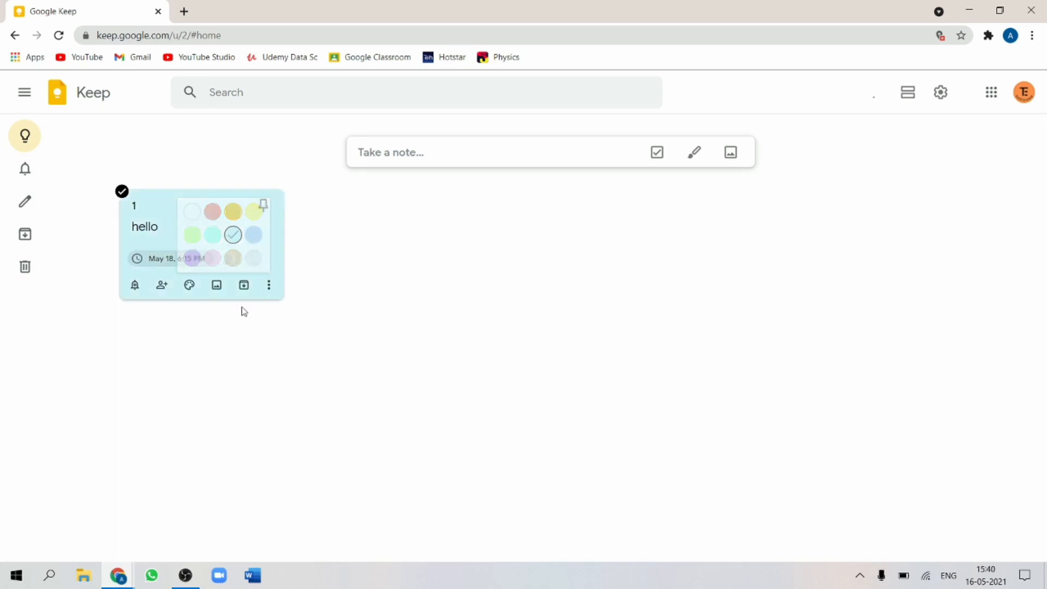
{"action": "left_click", "coordinate": [218, 285]}
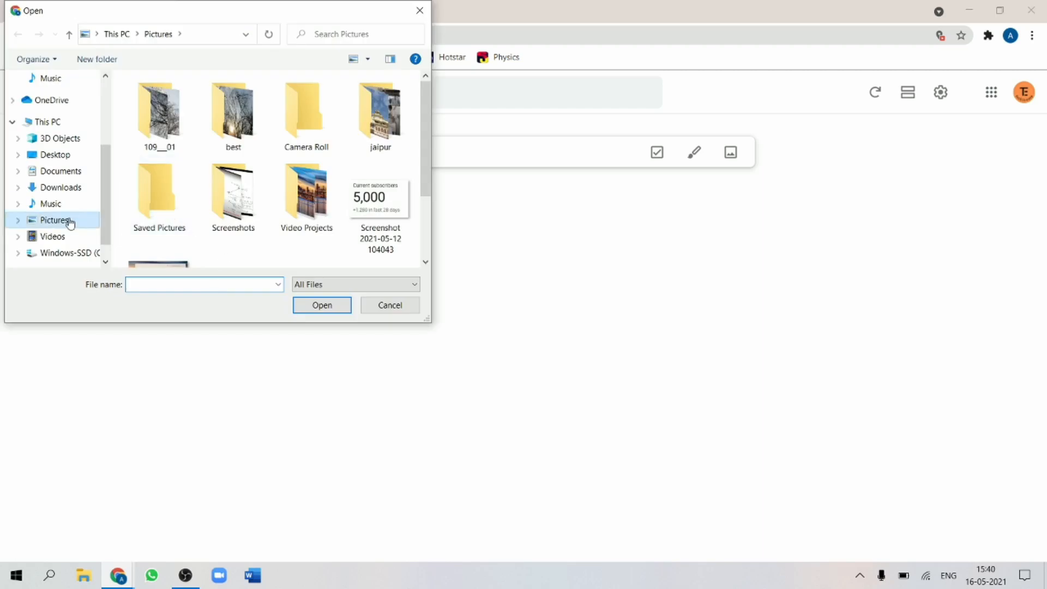
{"action": "scroll", "coordinate": [288, 215], "scroll_direction": "down", "scroll_amount": 2}
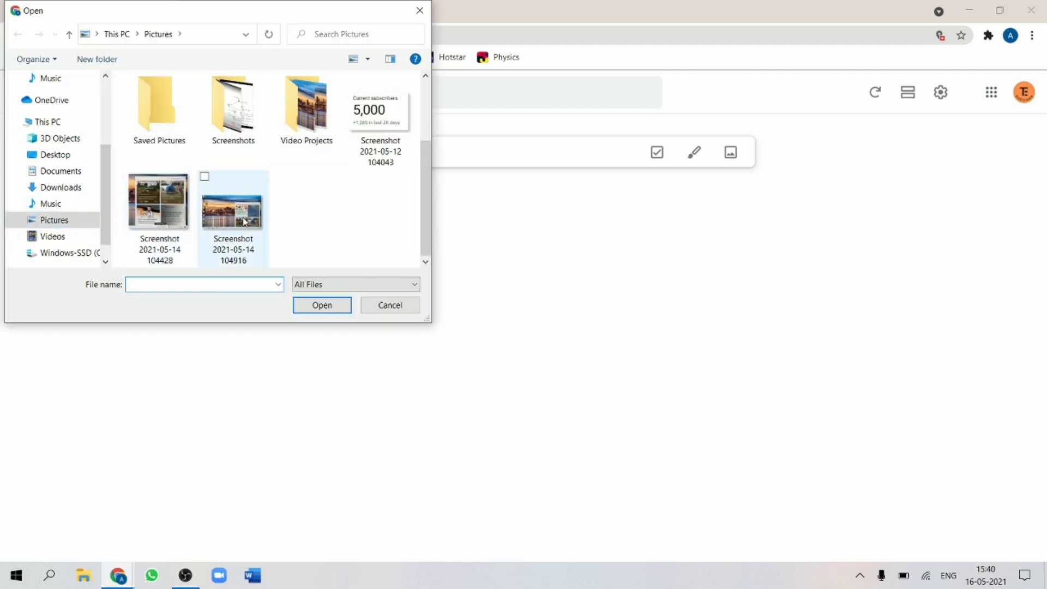
{"action": "left_click", "coordinate": [260, 217]}
{"action": "left_click", "coordinate": [343, 305]}
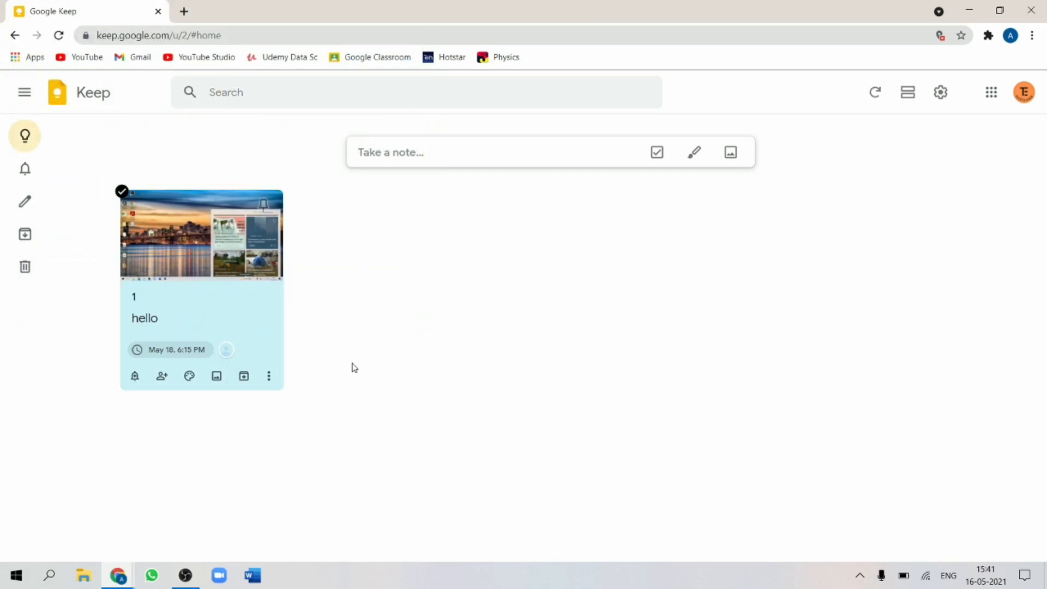
{"action": "left_click", "coordinate": [258, 311]}
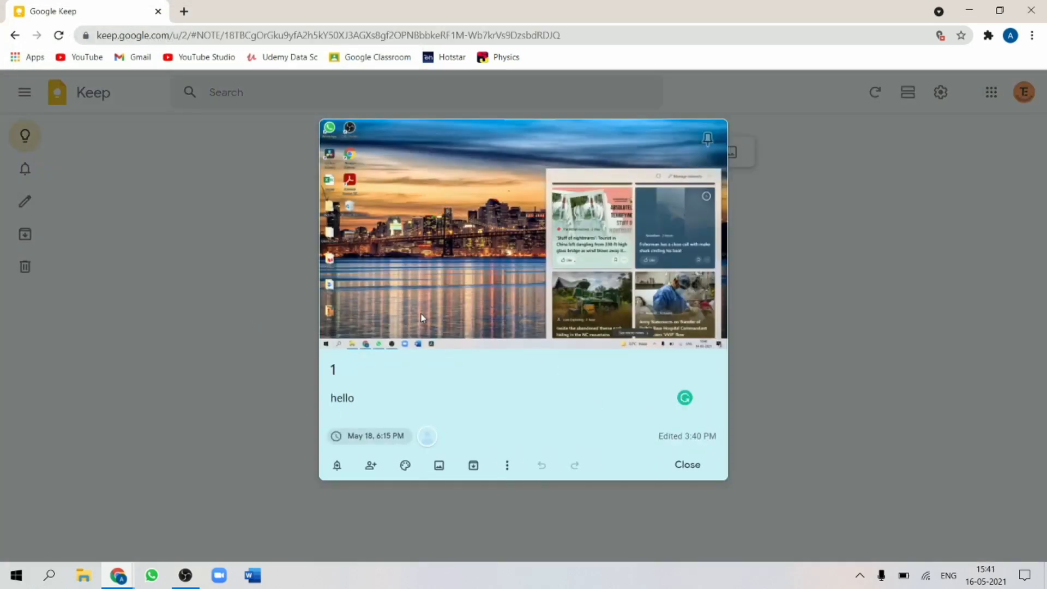
{"action": "left_click", "coordinate": [883, 302]}
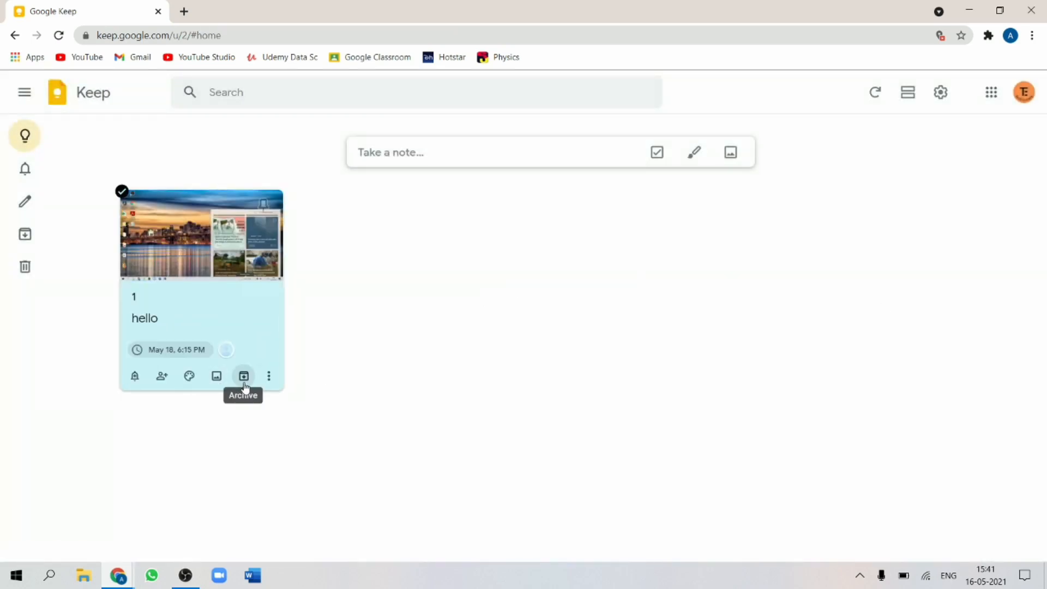
Archive the "hello" note and open the archive.
{"action": "left_click", "coordinate": [244, 377]}
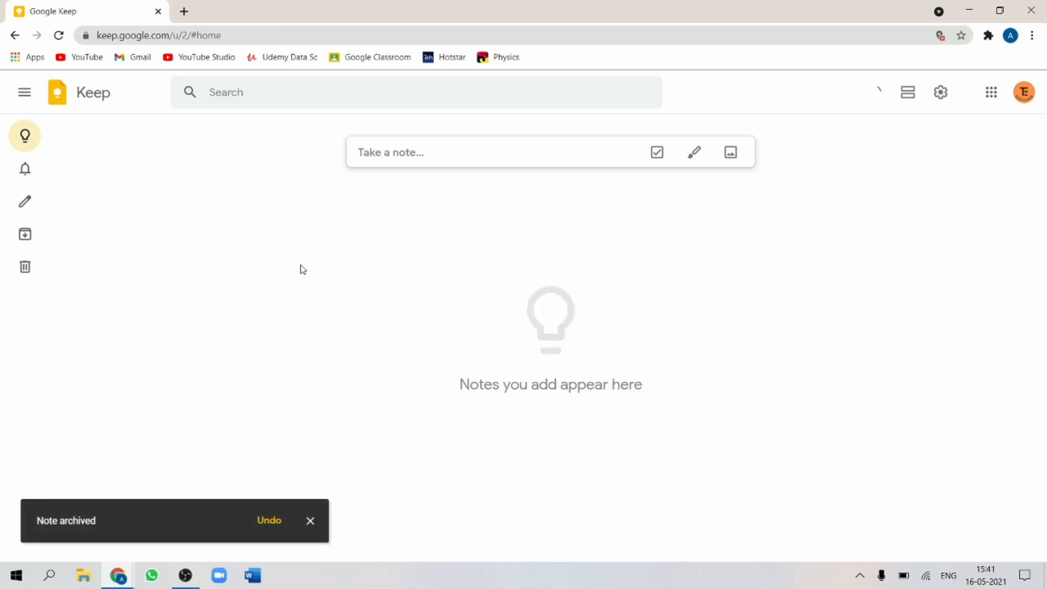
{"action": "mouse_move", "coordinate": [41, 252]}
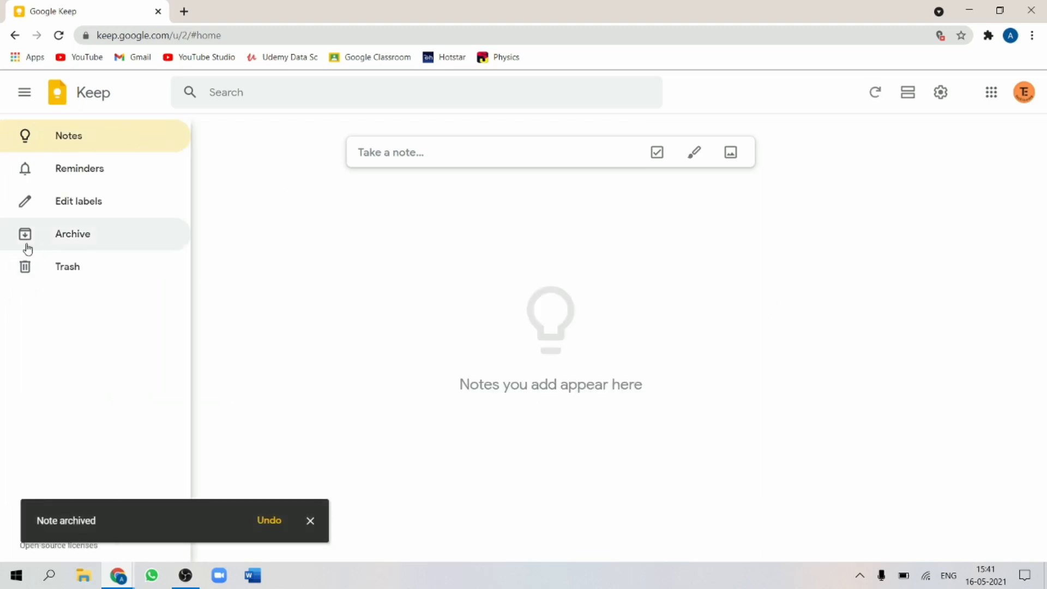
{"action": "left_click", "coordinate": [143, 237]}
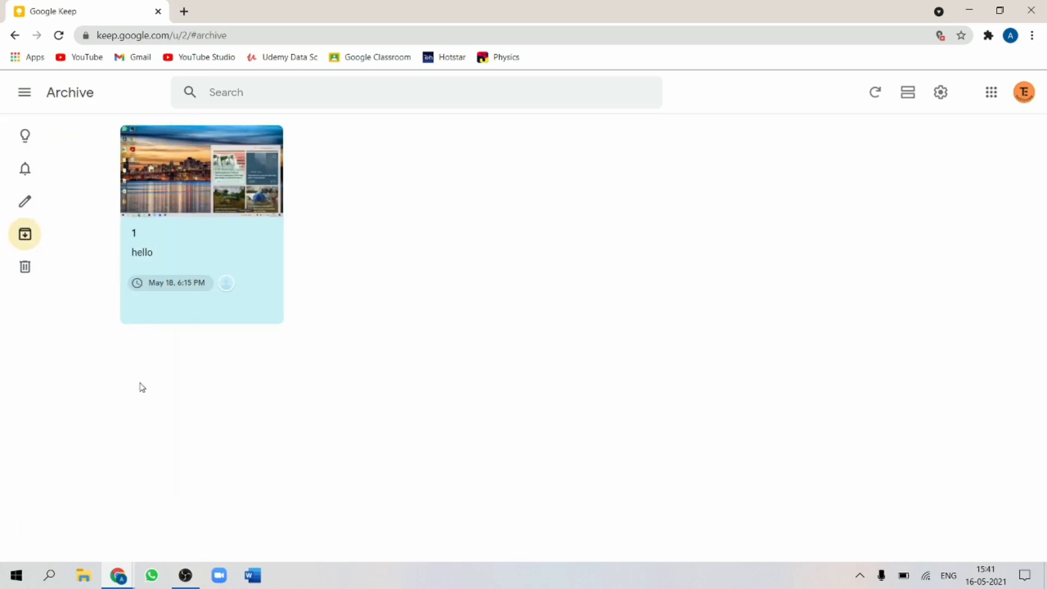
Unarchive the "hello" note and return to the main notes list.
{"action": "mouse_move", "coordinate": [187, 231]}
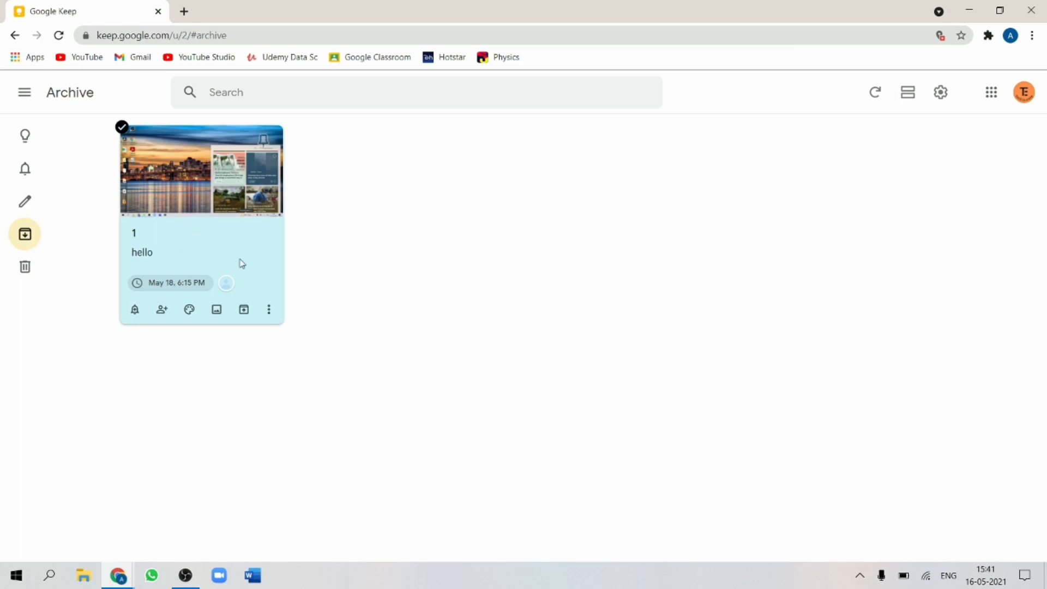
{"action": "left_click", "coordinate": [244, 311]}
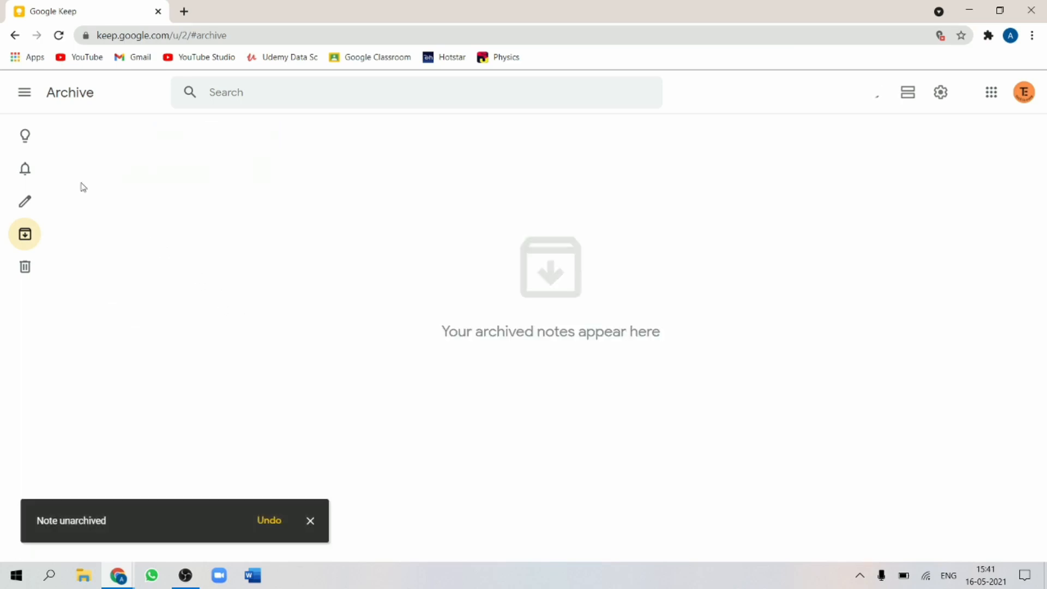
{"action": "left_click", "coordinate": [22, 146]}
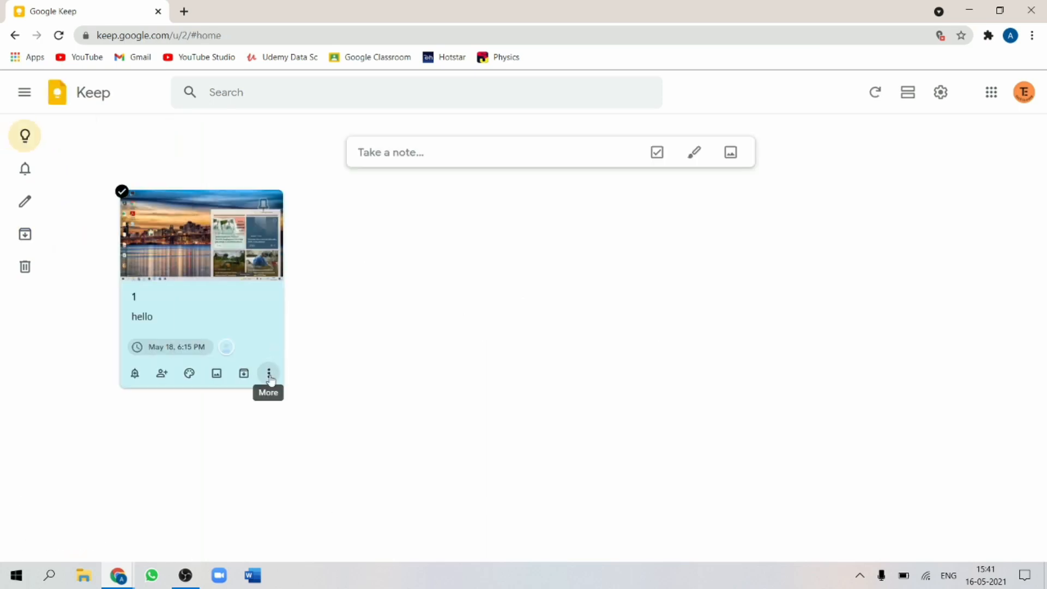
Create a new label named "Work" and apply it to the "hello" note.
{"action": "left_click", "coordinate": [269, 377]}
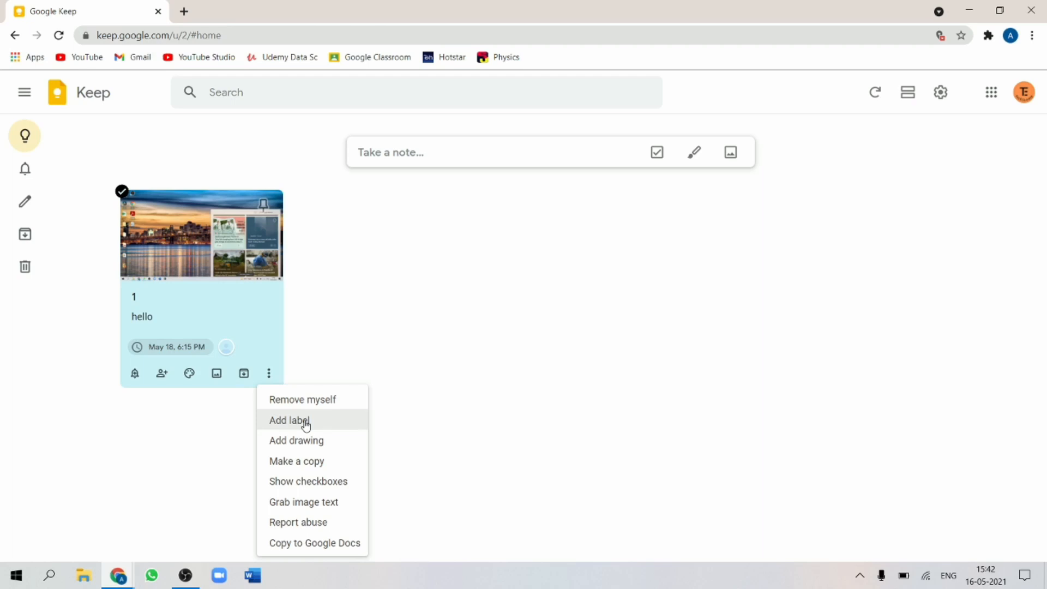
{"action": "left_click", "coordinate": [295, 425]}
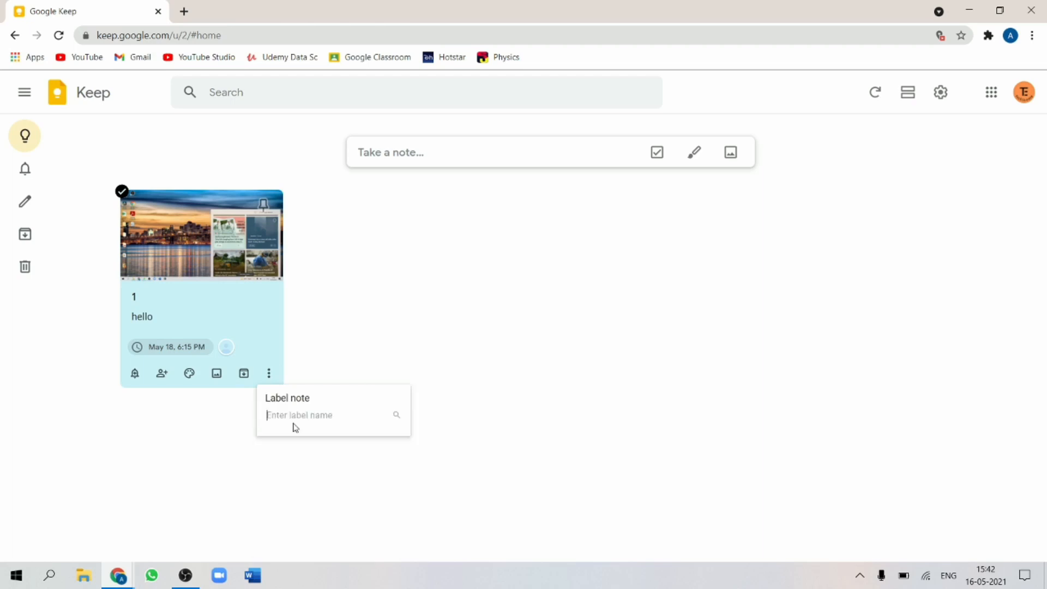
{"action": "type", "text": "Work"}
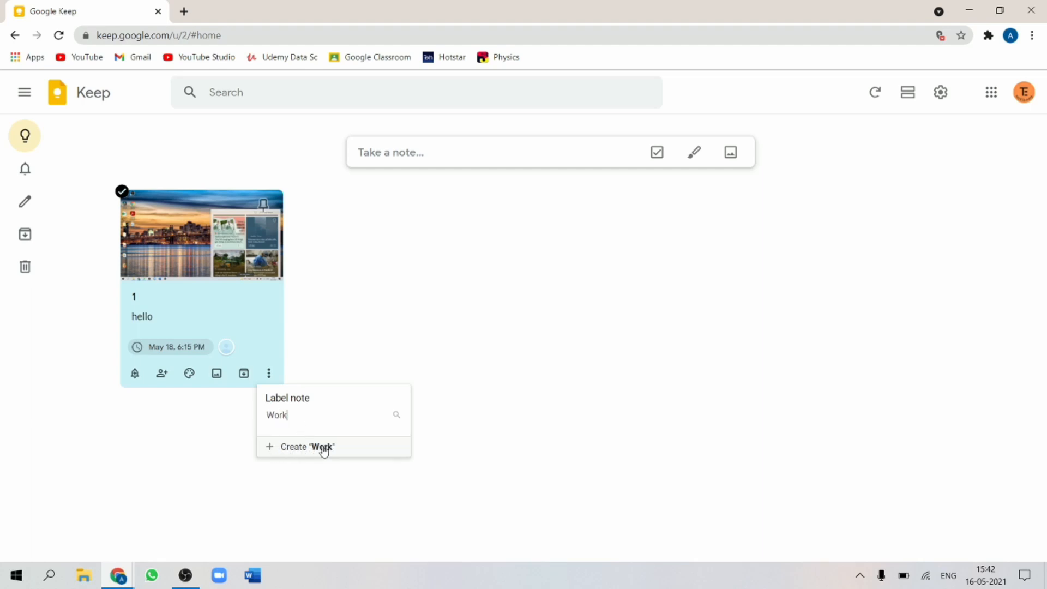
{"action": "left_click", "coordinate": [306, 449]}
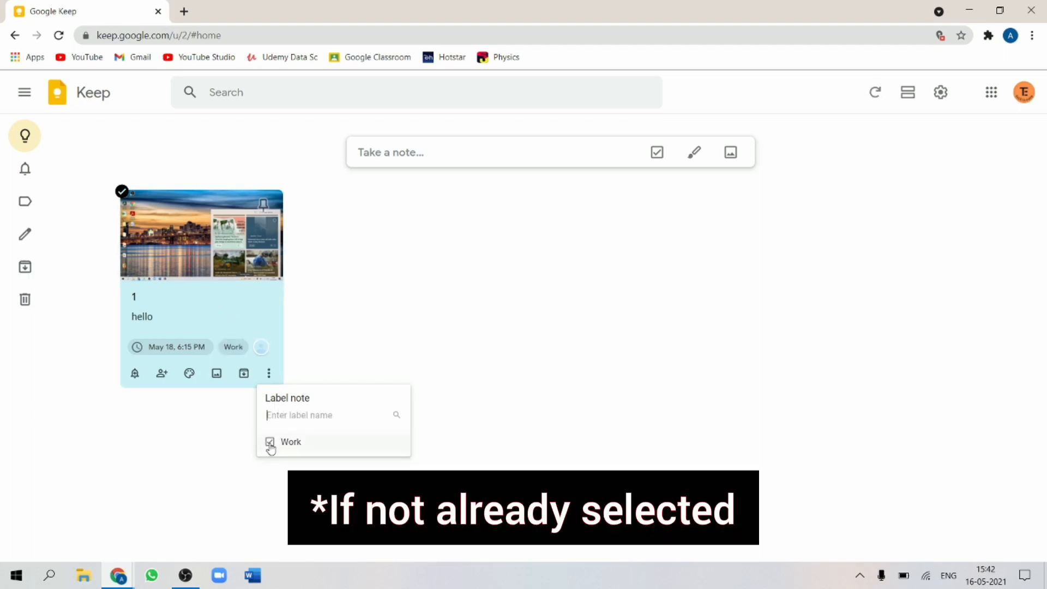
{"action": "left_click", "coordinate": [414, 324]}
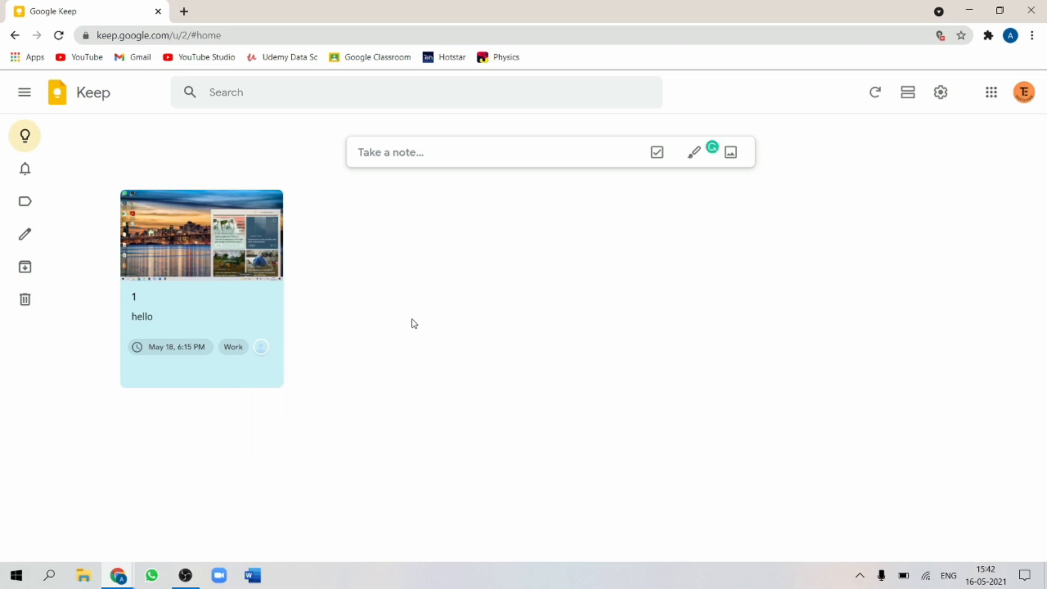
Create an untitled note with the text "hello 2", apply the existing label "Work", and close it.
{"action": "left_click", "coordinate": [436, 152]}
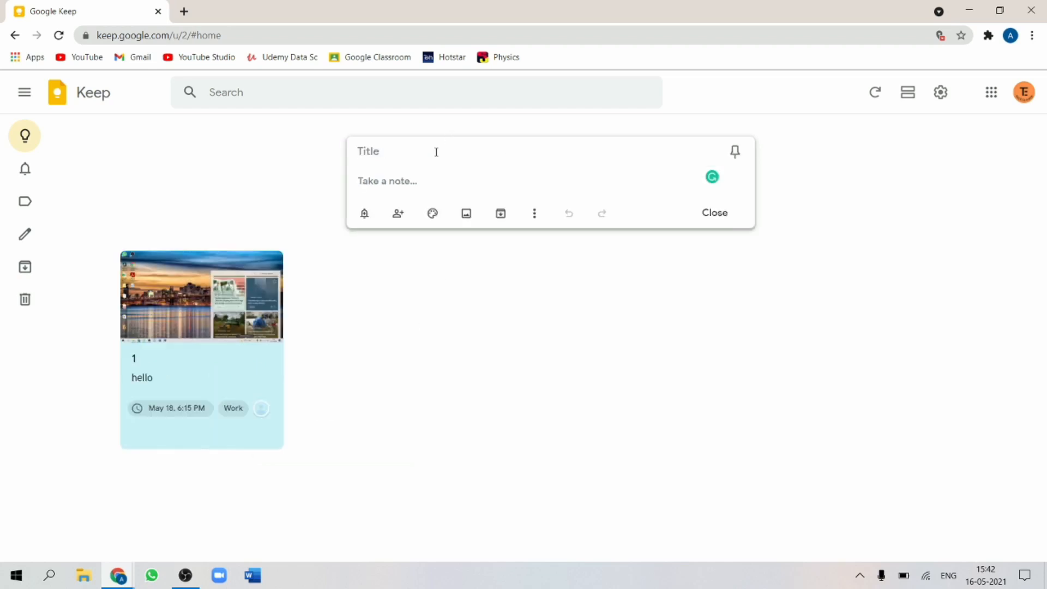
{"action": "type", "text": "hello 2"}
{"action": "left_click", "coordinate": [534, 216]}
{"action": "left_click", "coordinate": [540, 260]}
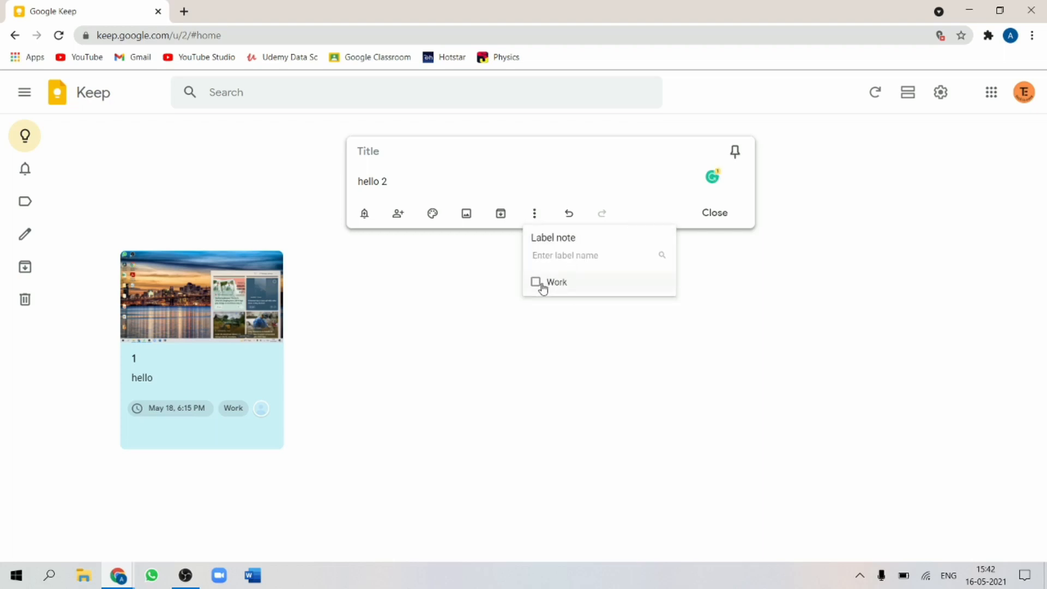
{"action": "left_click", "coordinate": [536, 283]}
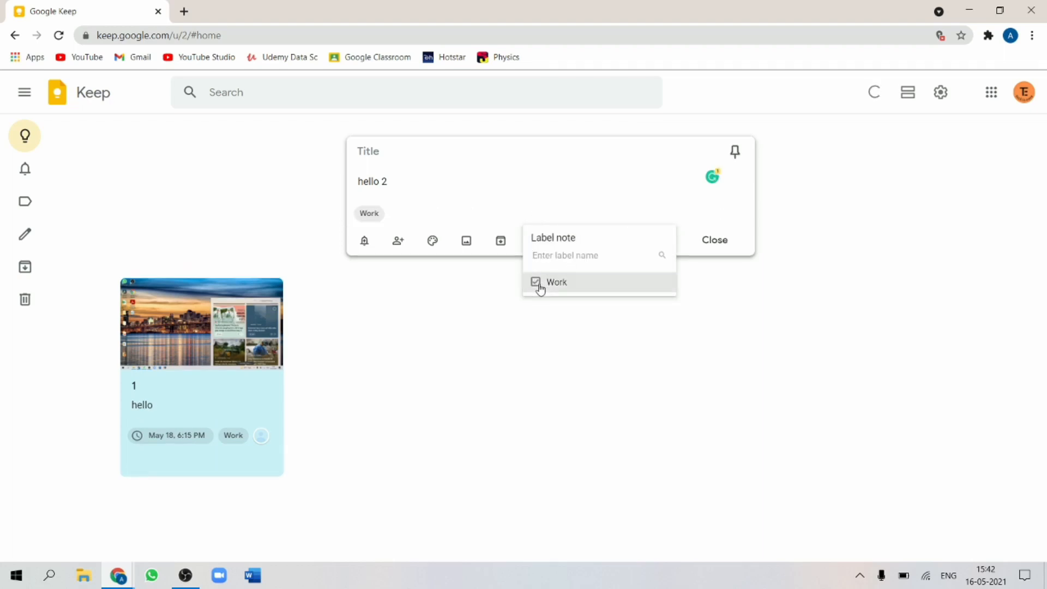
{"action": "left_click", "coordinate": [722, 242]}
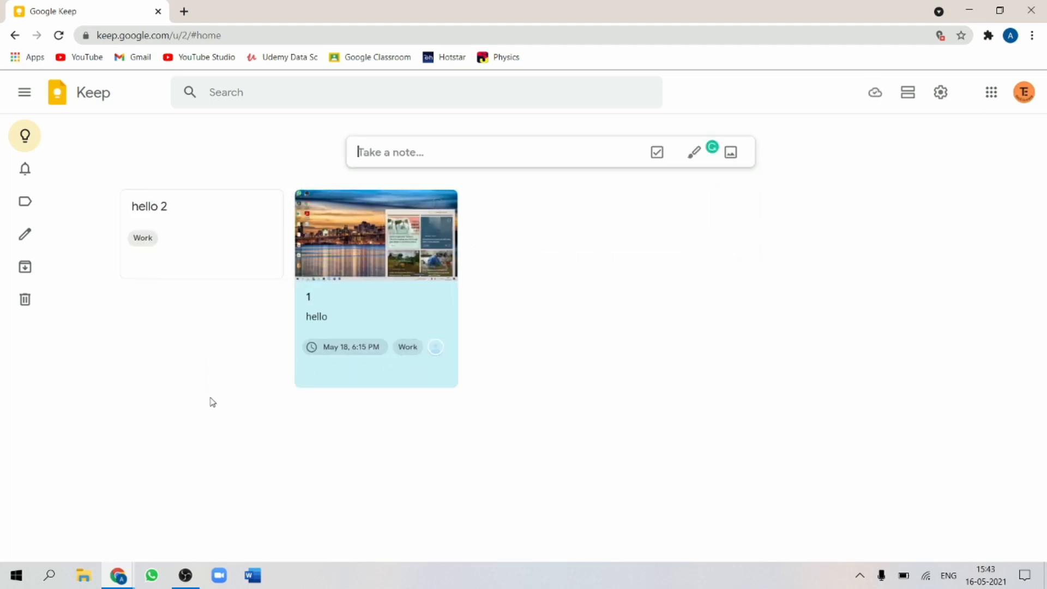
View the notes filed under the "Work" label and open label editing.
{"action": "mouse_move", "coordinate": [2, 346]}
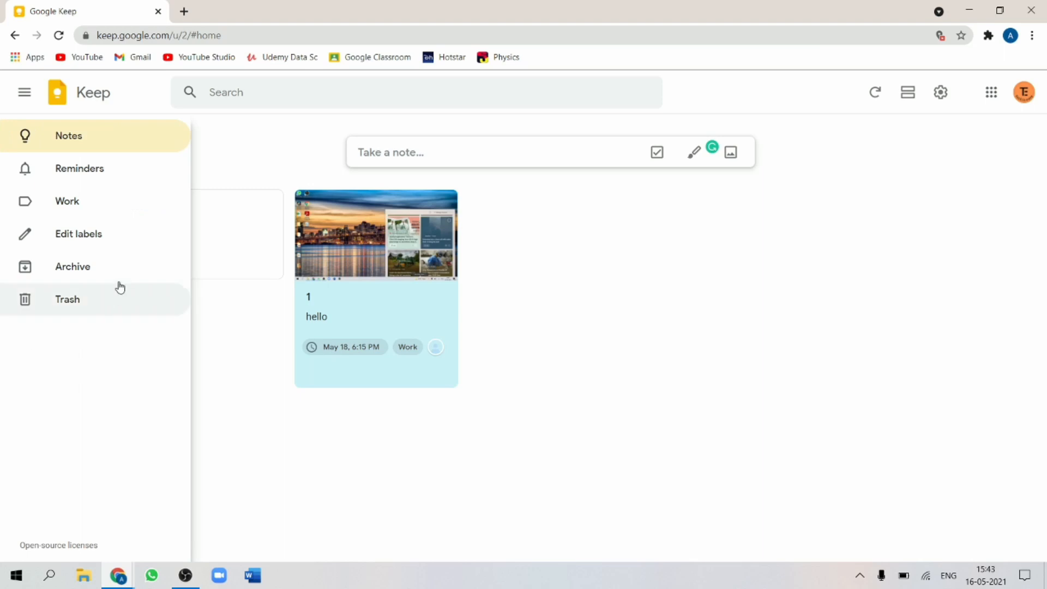
{"action": "left_click", "coordinate": [100, 211]}
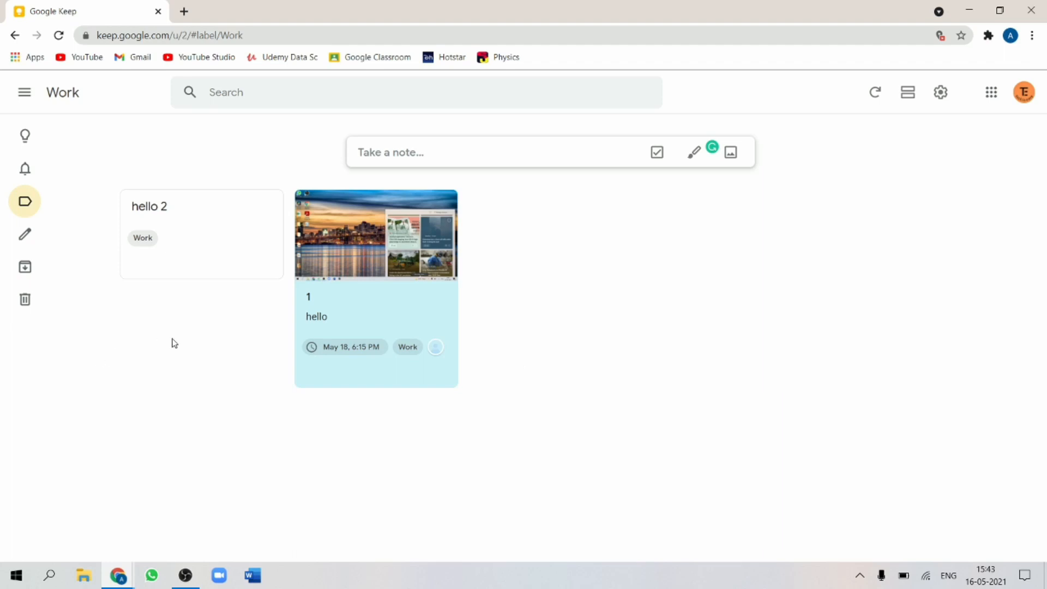
{"action": "mouse_move", "coordinate": [2, 354]}
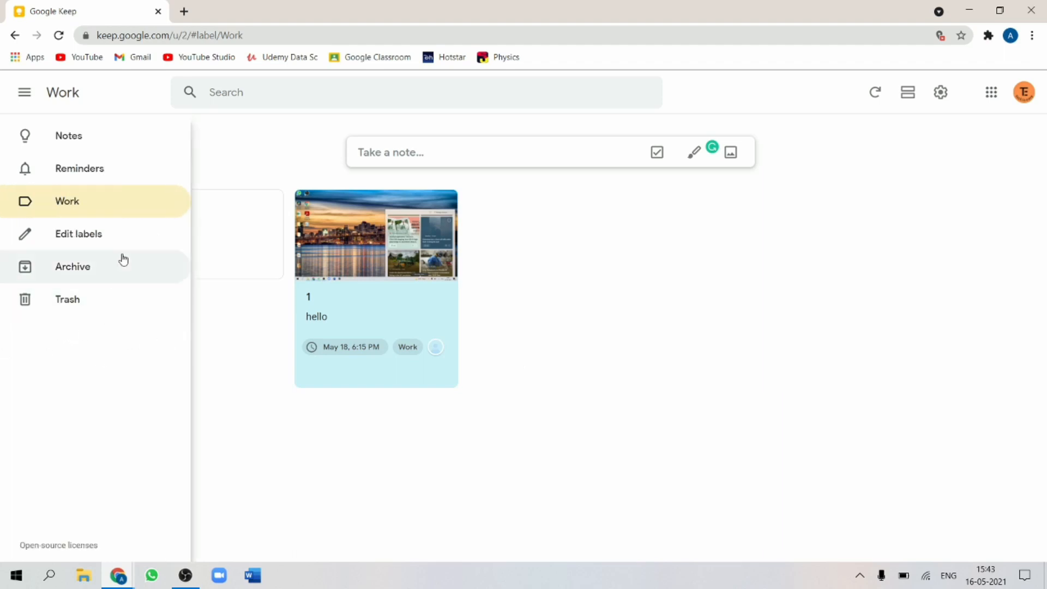
{"action": "left_click", "coordinate": [85, 243]}
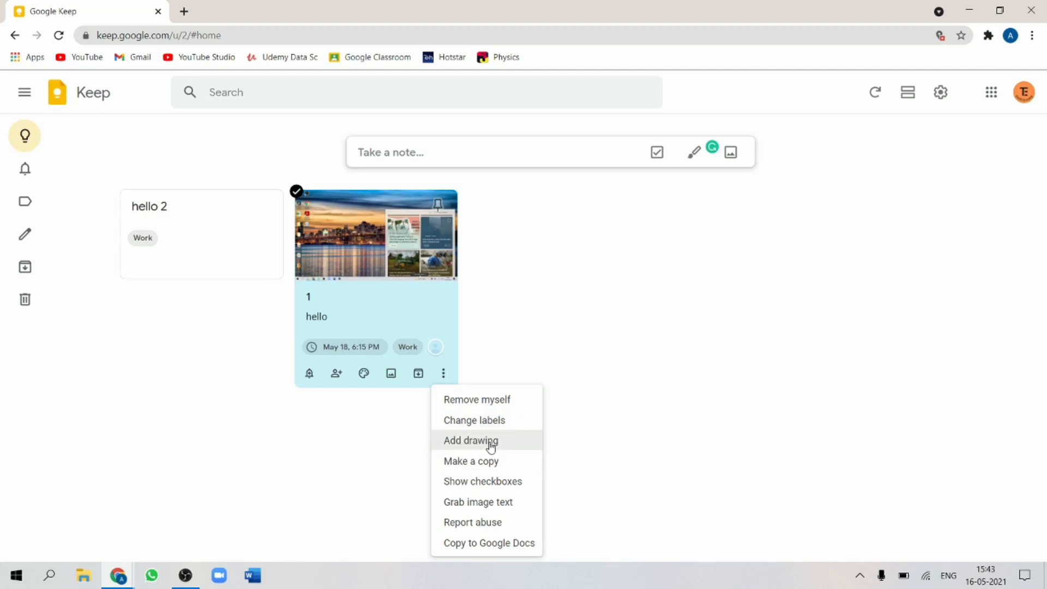
Show checkboxes on the "hello" note, add the list items "subscribe" and "random", and close the note.
{"action": "left_click", "coordinate": [459, 481]}
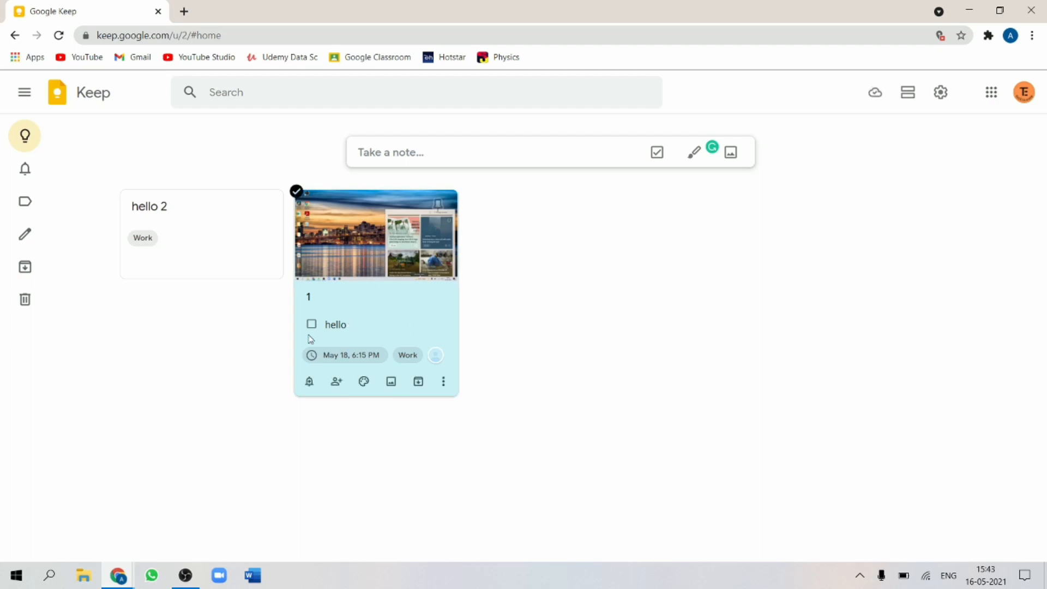
{"action": "left_click", "coordinate": [386, 313]}
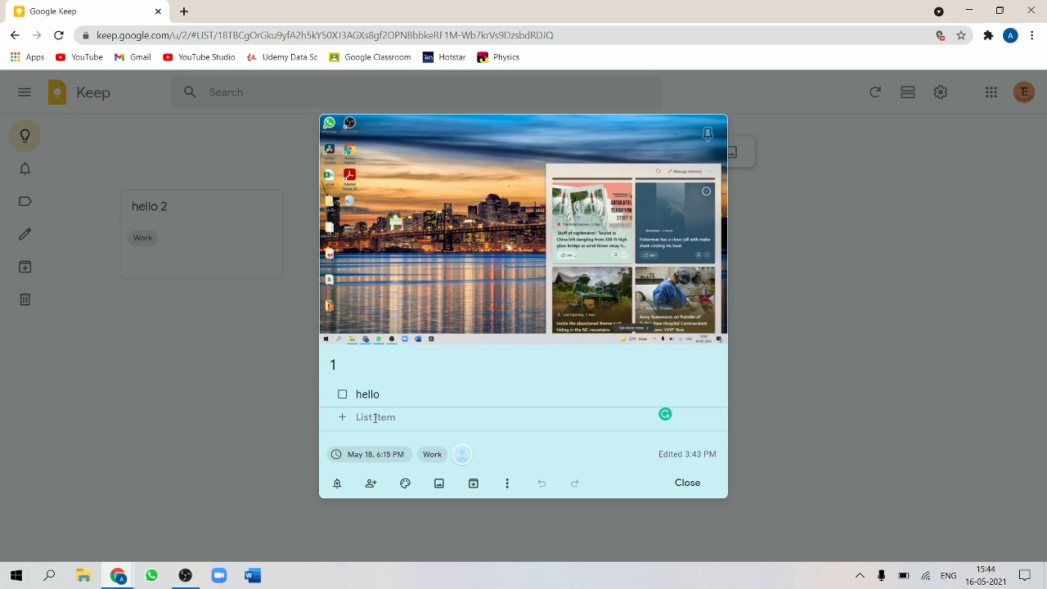
{"action": "left_click", "coordinate": [375, 418]}
{"action": "type", "text": "subscrib"}
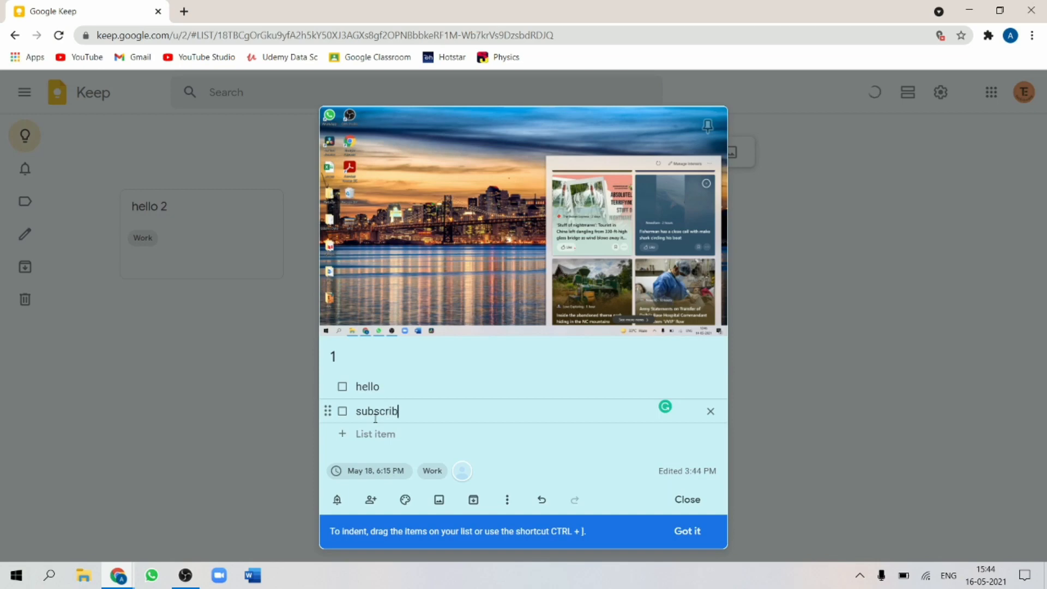
{"action": "type", "text": "e"}
{"action": "left_click", "coordinate": [369, 435]}
{"action": "type", "text": "random"}
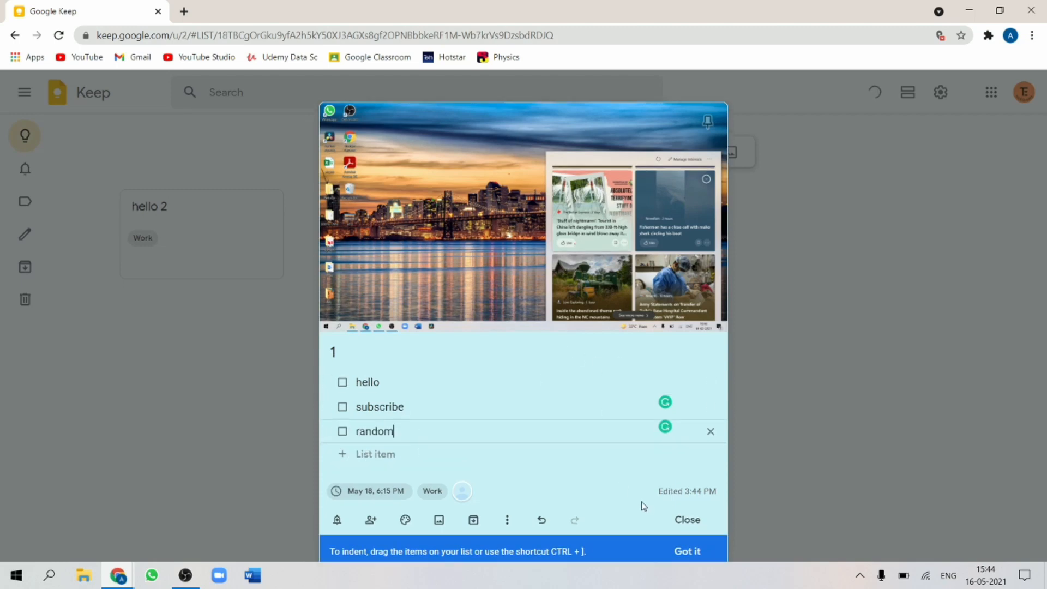
{"action": "left_click", "coordinate": [685, 518]}
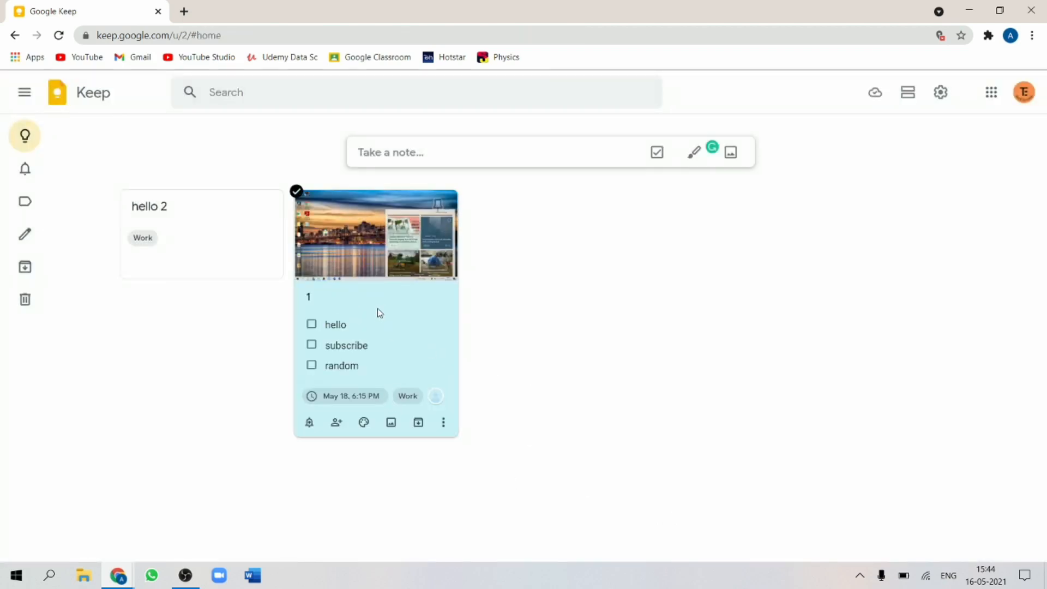
Check off the "random" item on note "1" and copy the note to Google Docs.
{"action": "left_click", "coordinate": [311, 364]}
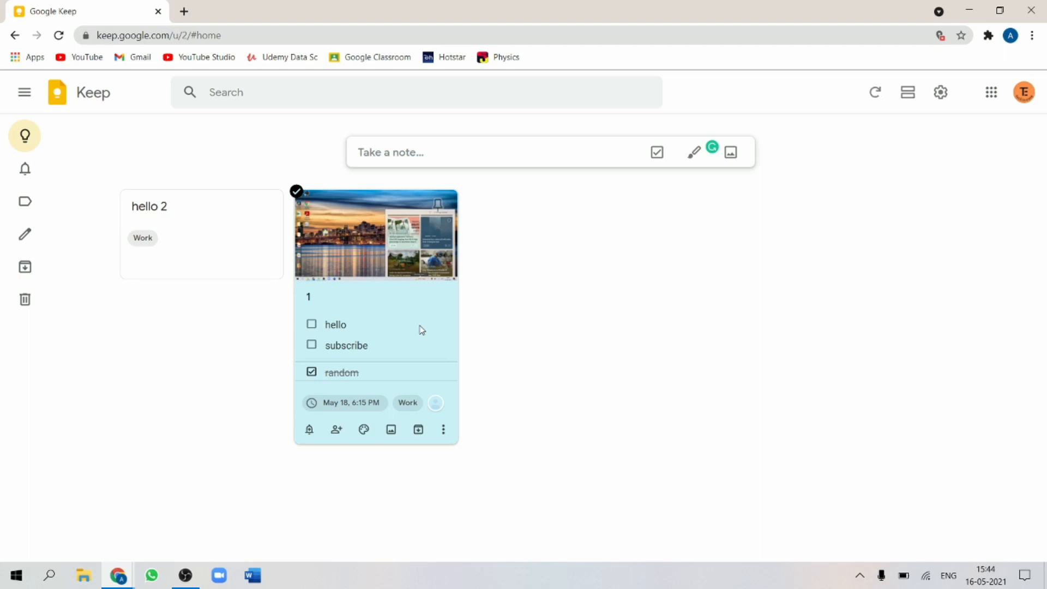
{"action": "left_click", "coordinate": [444, 430]}
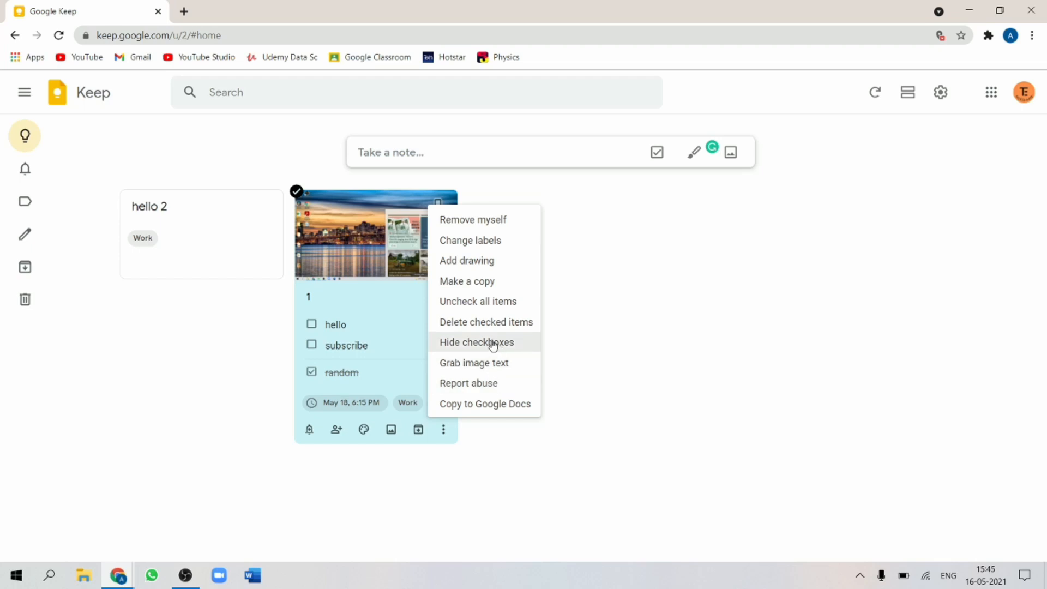
{"action": "left_click", "coordinate": [452, 413]}
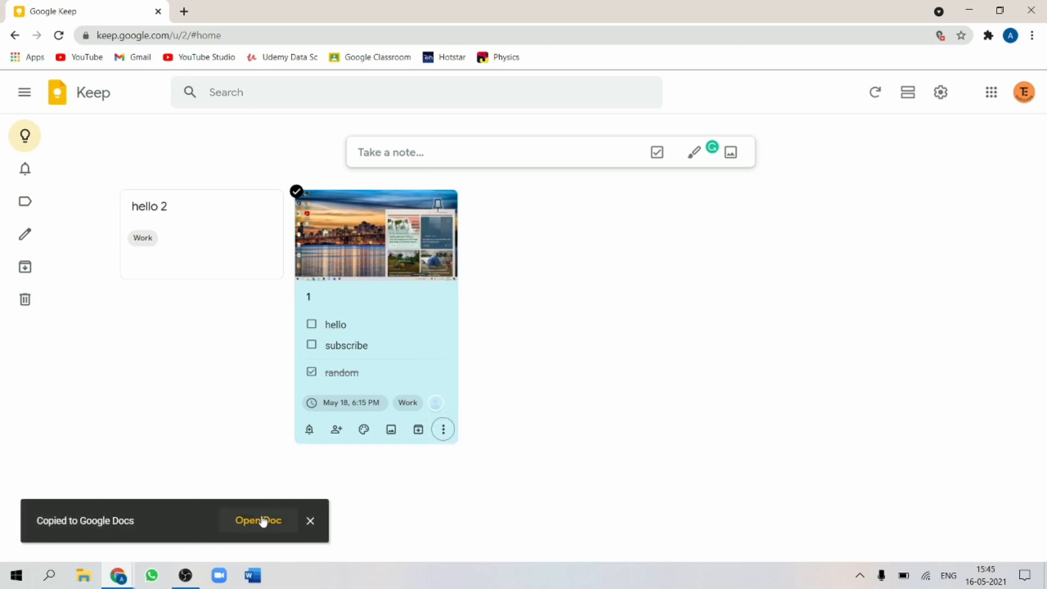
Open the Google Docs copy of note "1", review its contents, and return to Google Keep.
{"action": "left_click", "coordinate": [263, 522]}
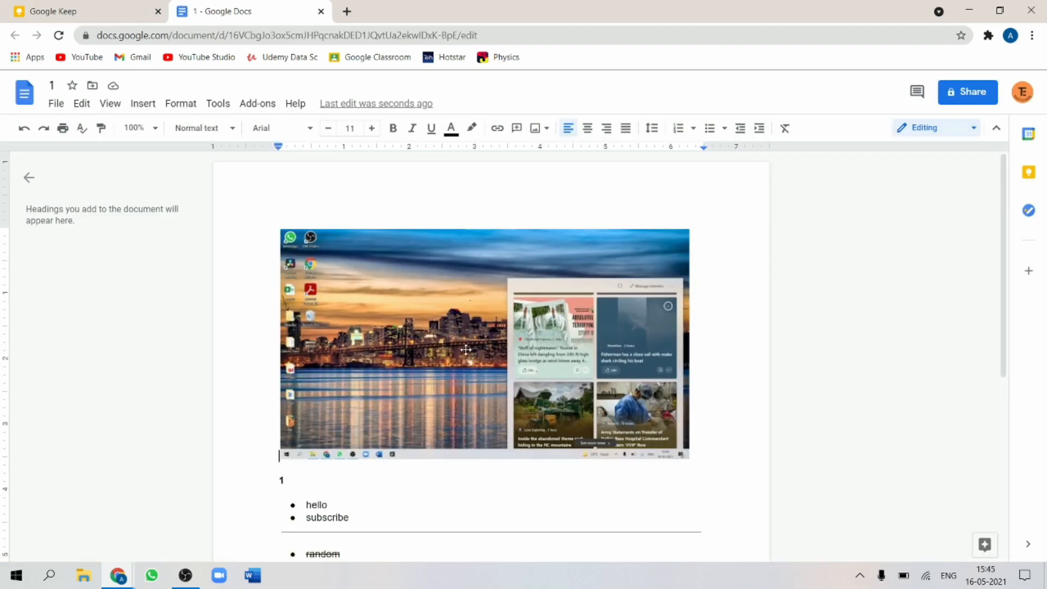
{"action": "scroll", "coordinate": [479, 372], "scroll_direction": "down", "scroll_amount": 2}
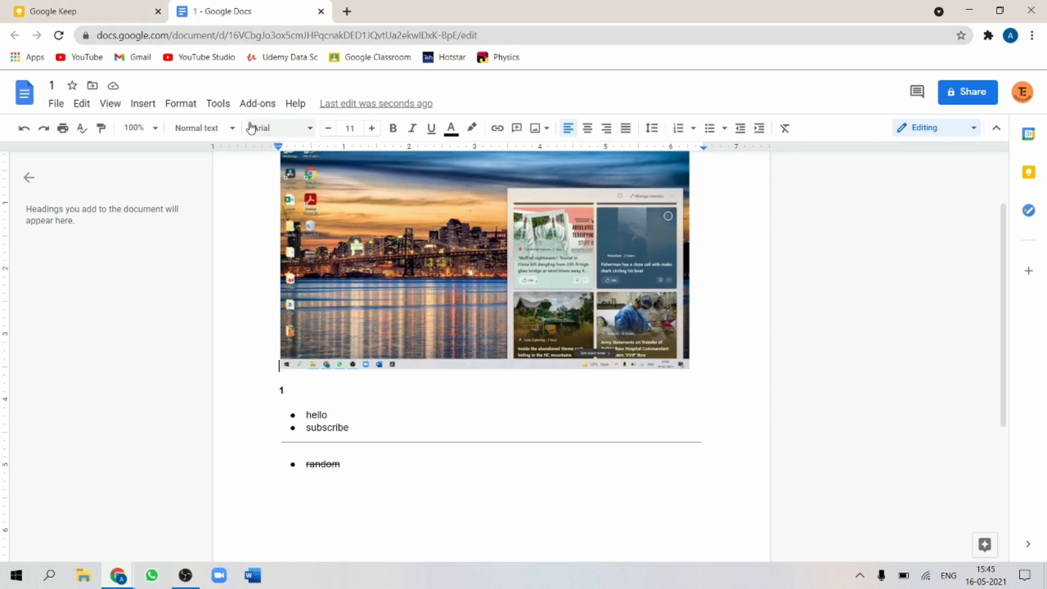
{"action": "left_click", "coordinate": [109, 11]}
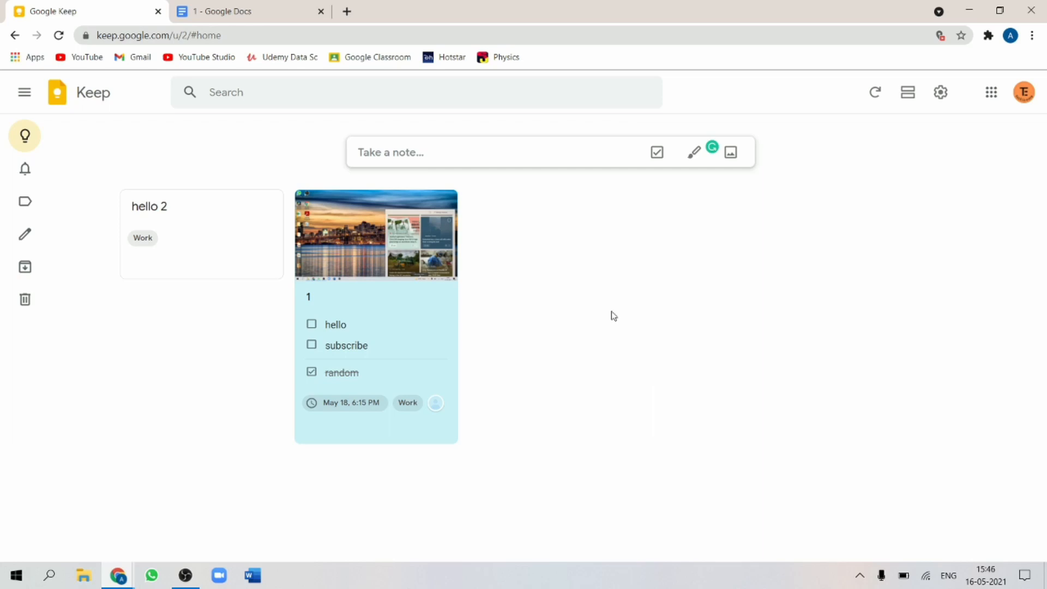
Switch the notes to list view and back to grid view.
{"action": "left_click", "coordinate": [908, 94]}
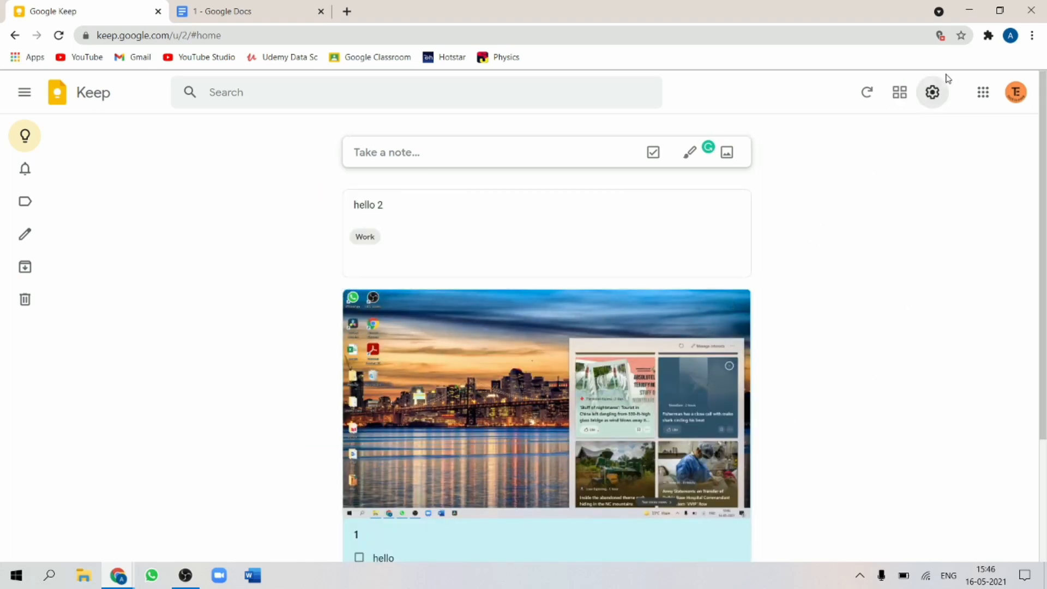
{"action": "left_click", "coordinate": [901, 93]}
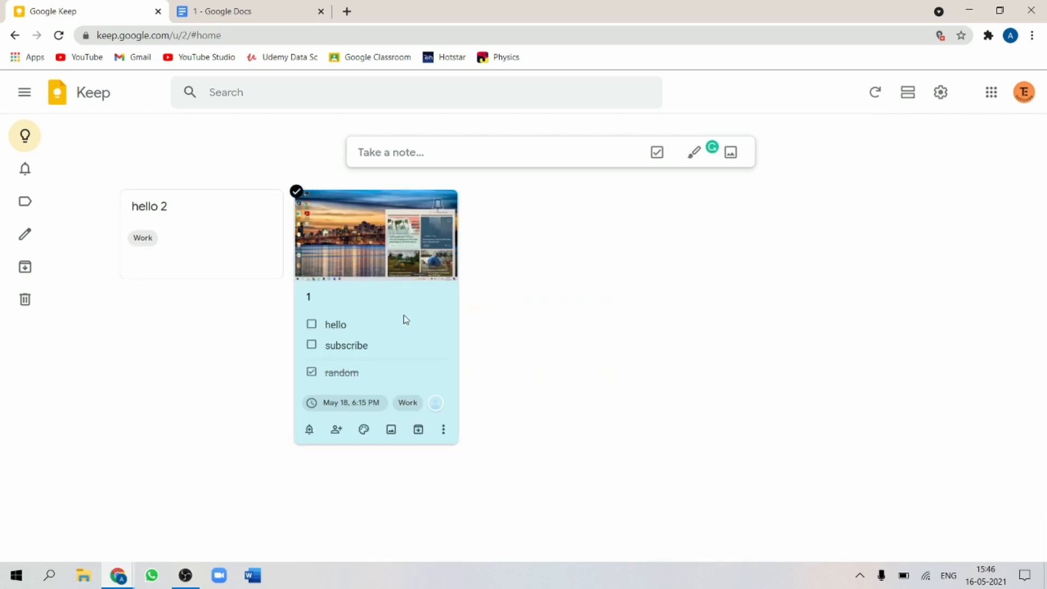
Pin note "1" and look over the pinned and other notes.
{"action": "left_click", "coordinate": [439, 211]}
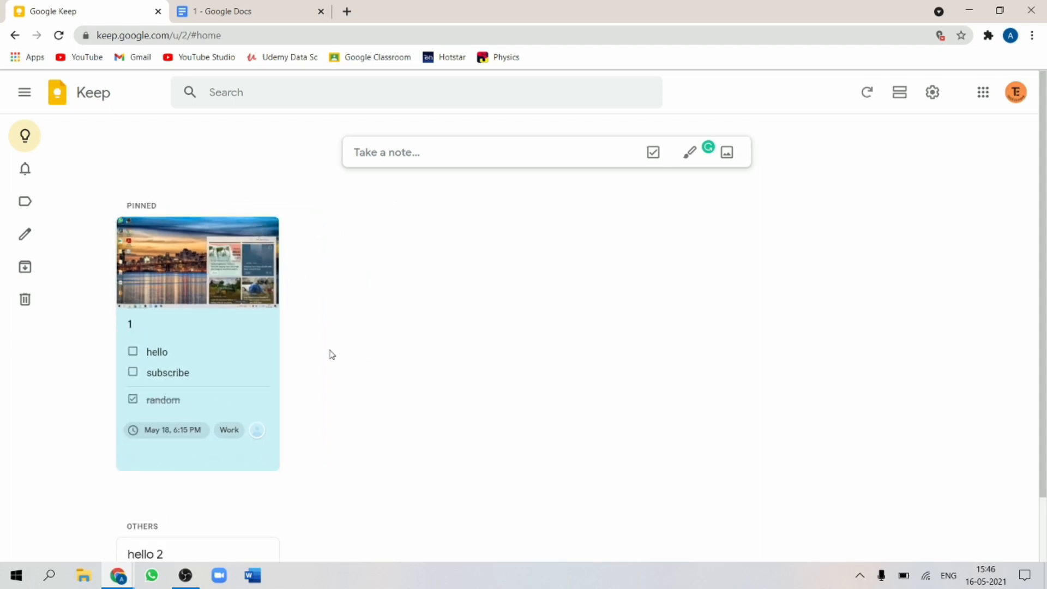
{"action": "scroll", "coordinate": [329, 360], "scroll_direction": "down", "scroll_amount": 1}
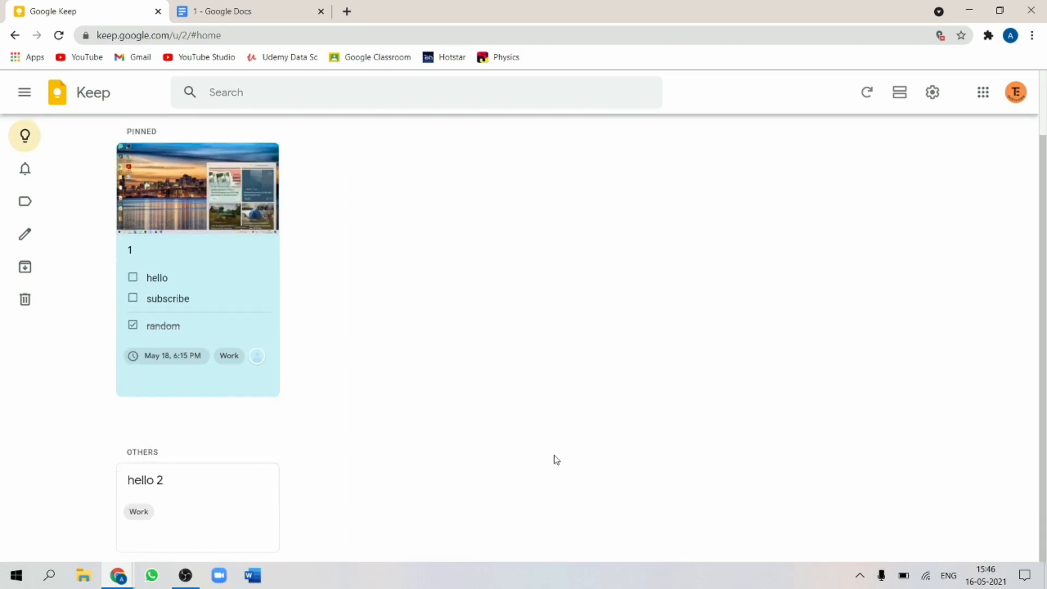
{"action": "scroll", "coordinate": [556, 460], "scroll_direction": "up", "scroll_amount": 1}
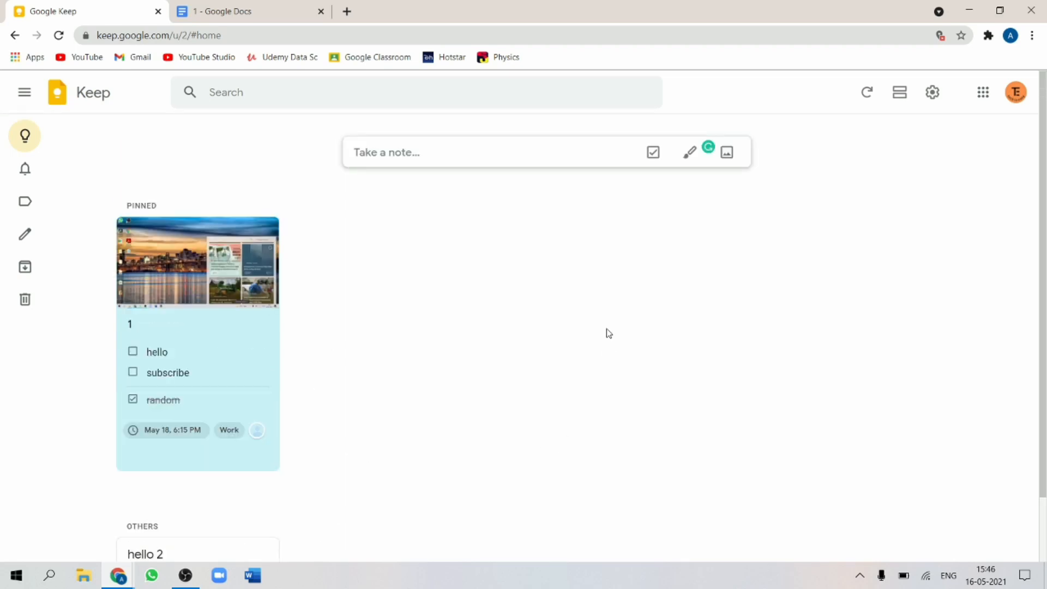
Select the pinned note "1" and delete it.
{"action": "left_click_drag", "start_coordinate": [400, 395], "coordinate": [35, 370]}
{"action": "mouse_move", "coordinate": [37, 371]}
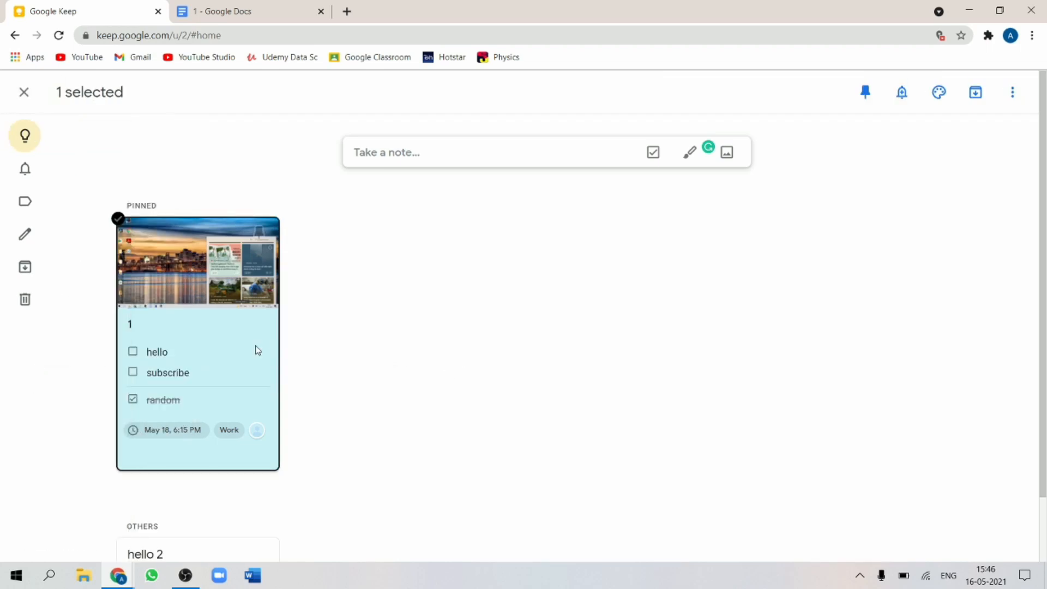
{"action": "key", "text": "numbersign"}
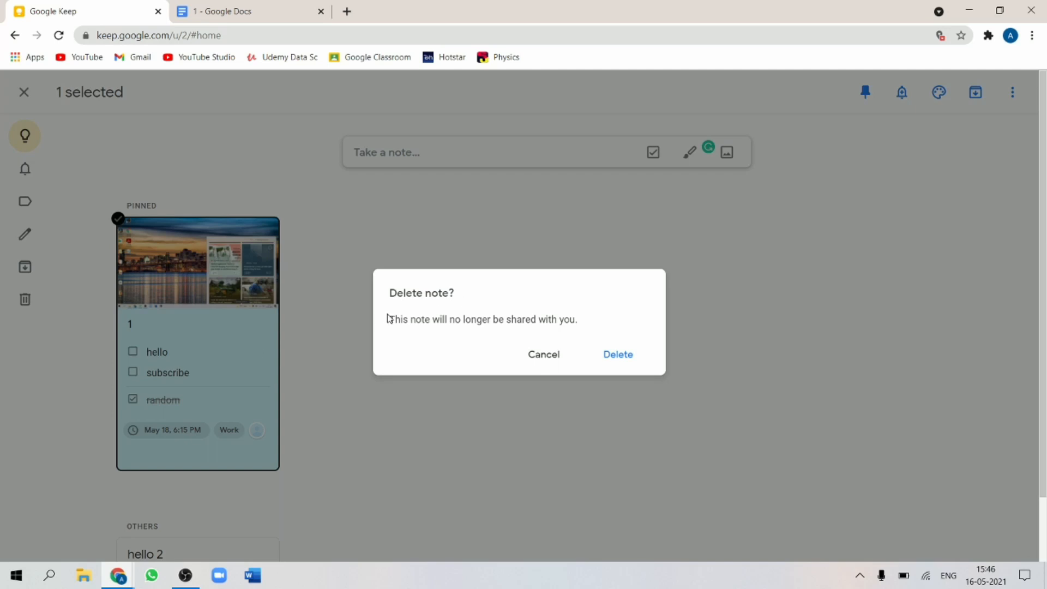
{"action": "left_click", "coordinate": [625, 360]}
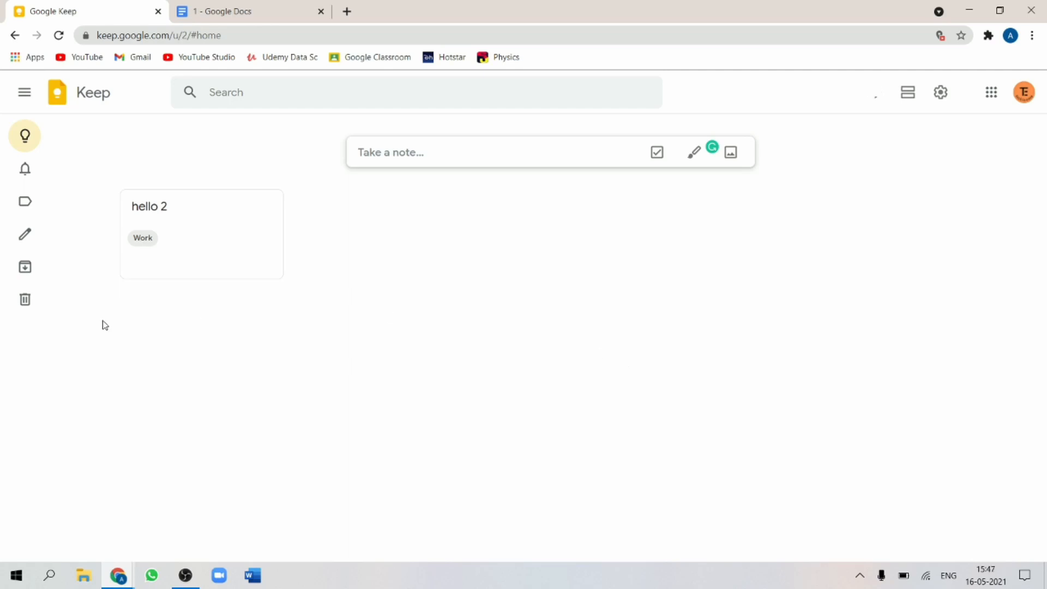
Open the Trash, restore the deleted note "1", and return to the main notes.
{"action": "mouse_move", "coordinate": [2, 439]}
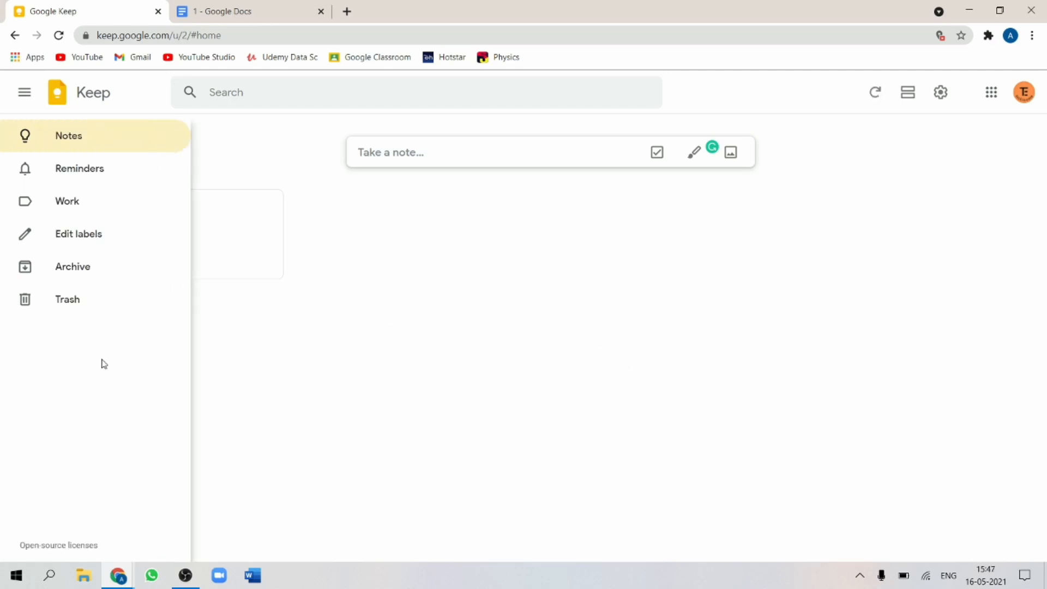
{"action": "left_click", "coordinate": [85, 295]}
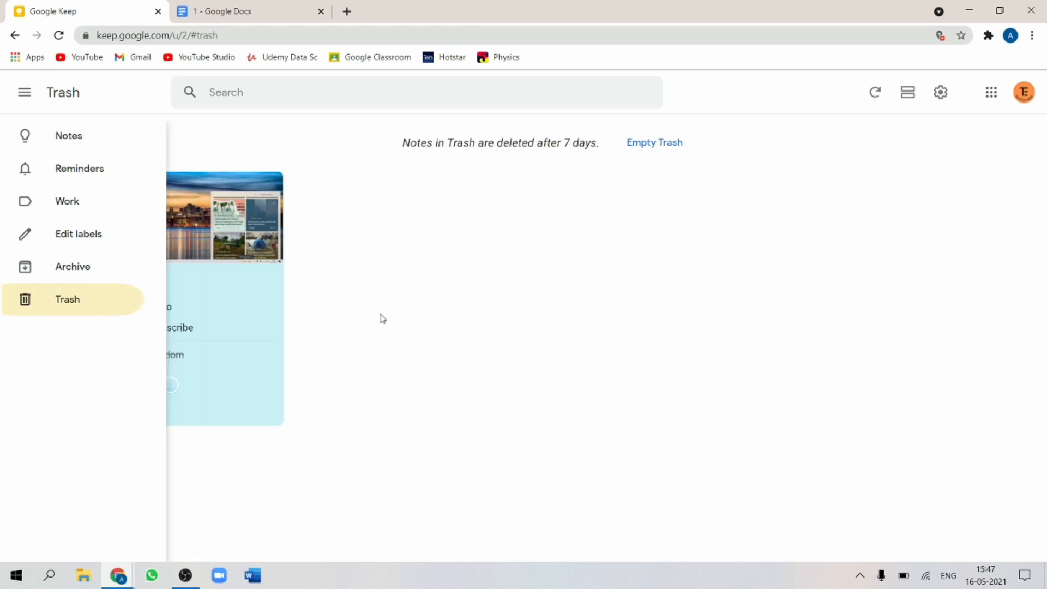
{"action": "mouse_move", "coordinate": [224, 409]}
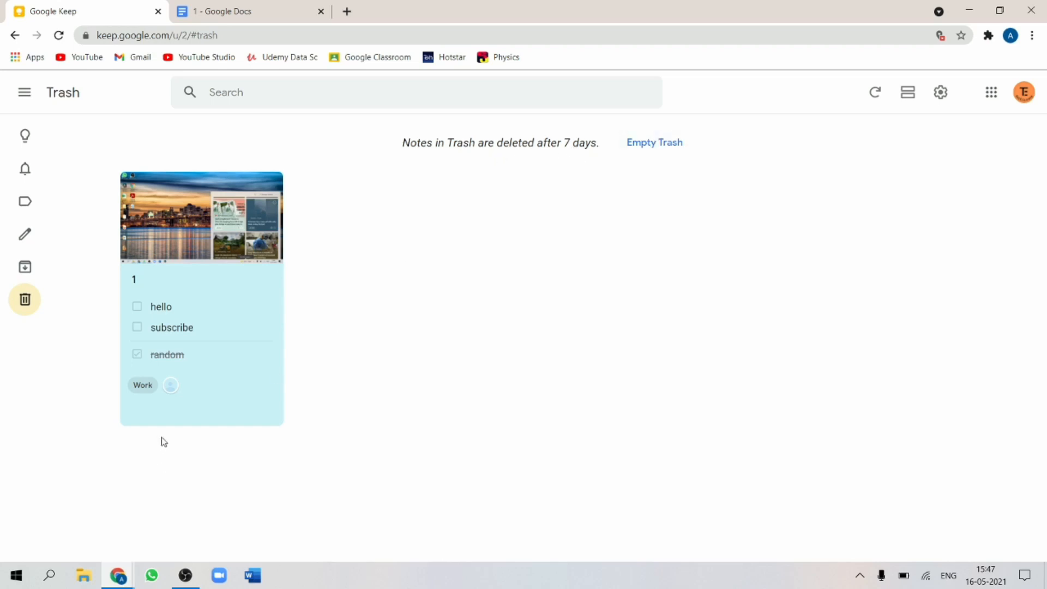
{"action": "mouse_move", "coordinate": [194, 395]}
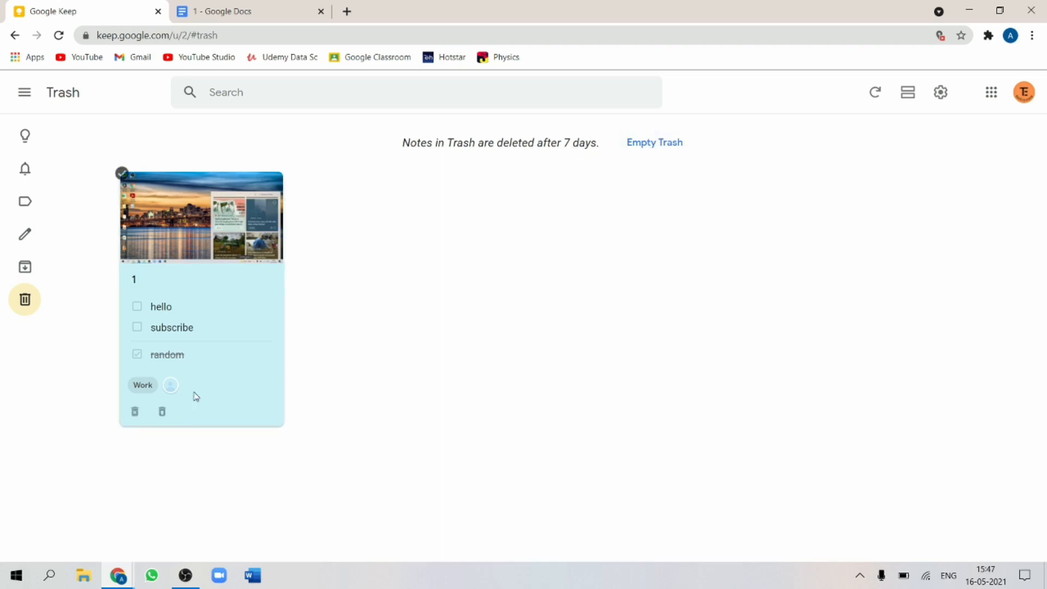
{"action": "left_click", "coordinate": [163, 417]}
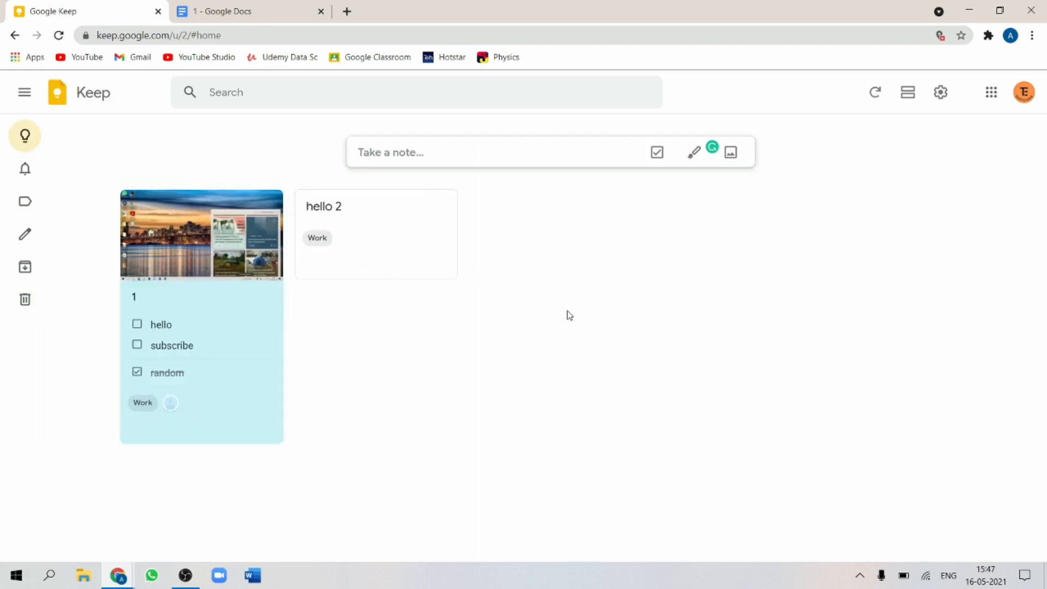
Open the note search and examine its filter categories for types, labels, things and people.
{"action": "left_click", "coordinate": [219, 93]}
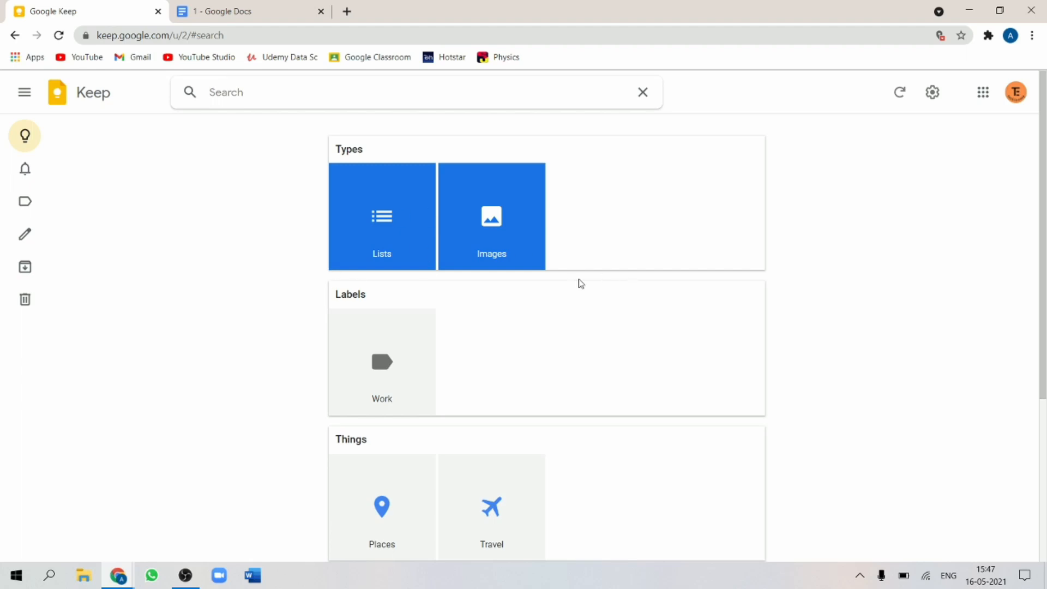
{"action": "scroll", "coordinate": [582, 388], "scroll_direction": "down", "scroll_amount": 3}
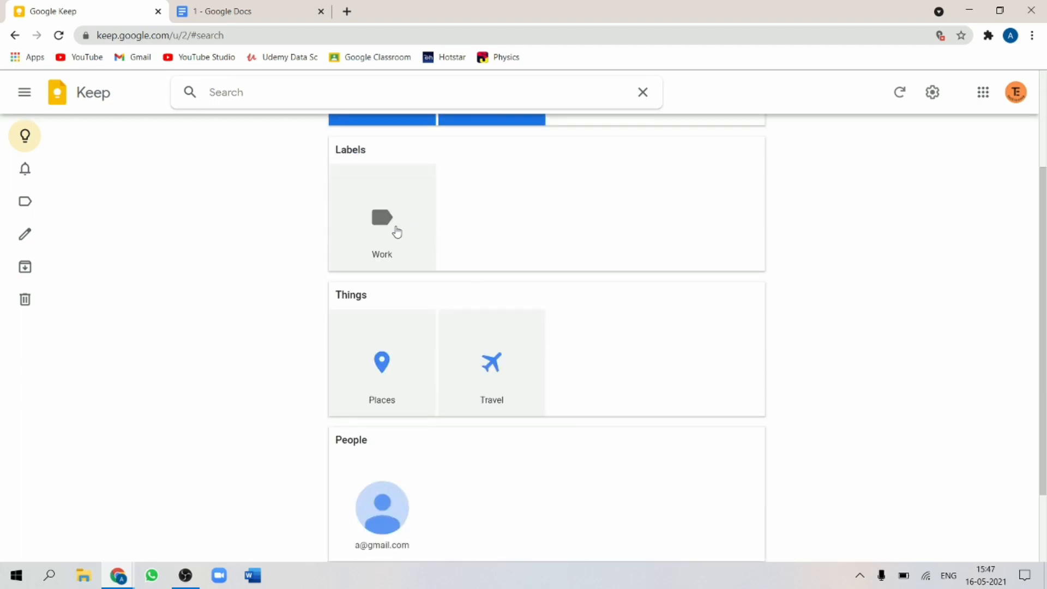
{"action": "scroll", "coordinate": [567, 328], "scroll_direction": "up", "scroll_amount": 3}
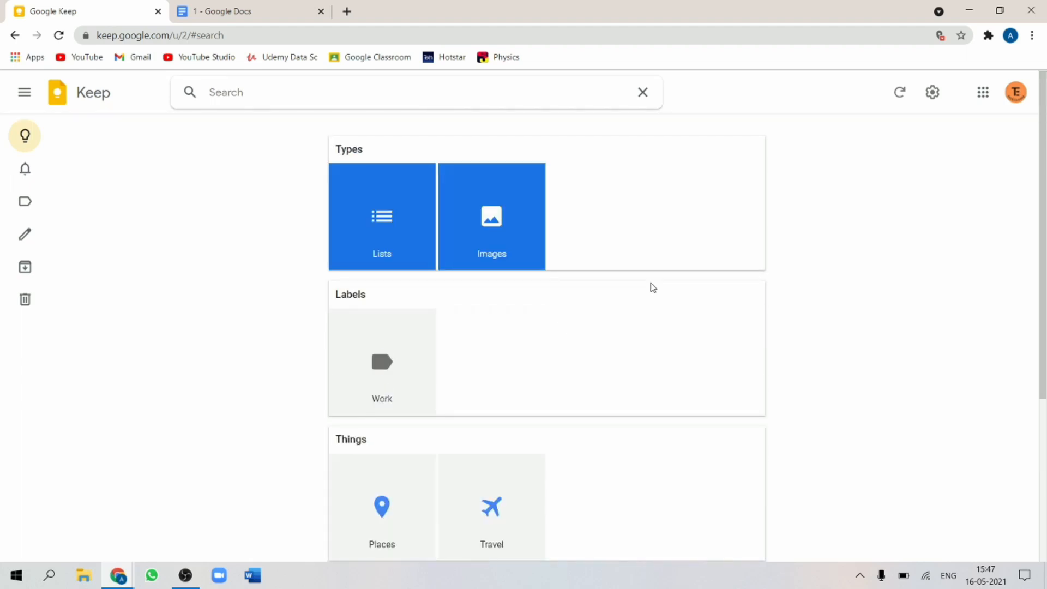